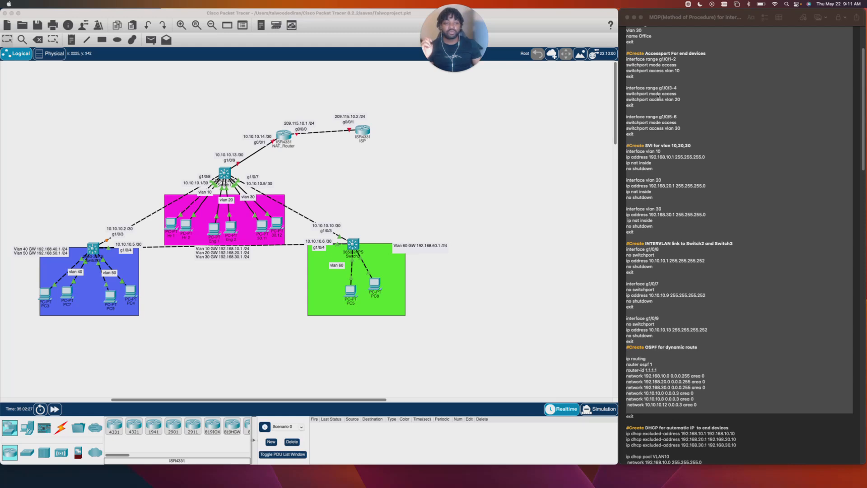
# Open Switch1's command line, enter privileged mode and display its running configuration with show run
pyautogui.scroll(5, 670, 138)
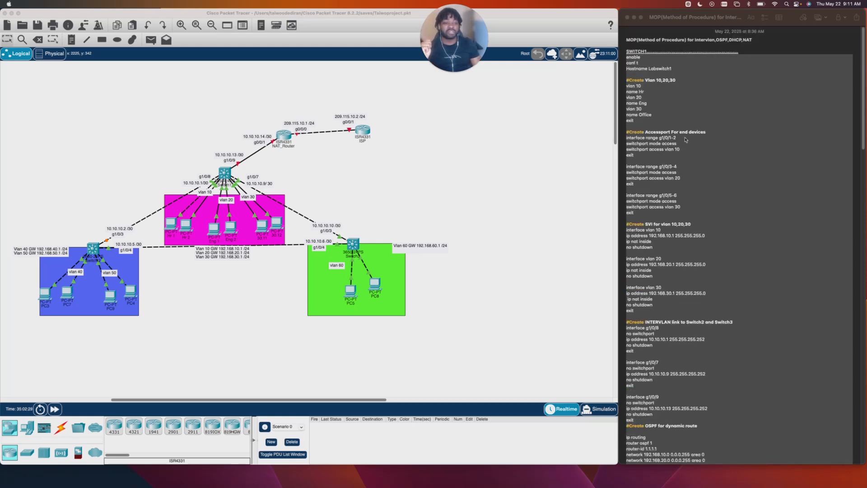
pyautogui.click(675, 80)
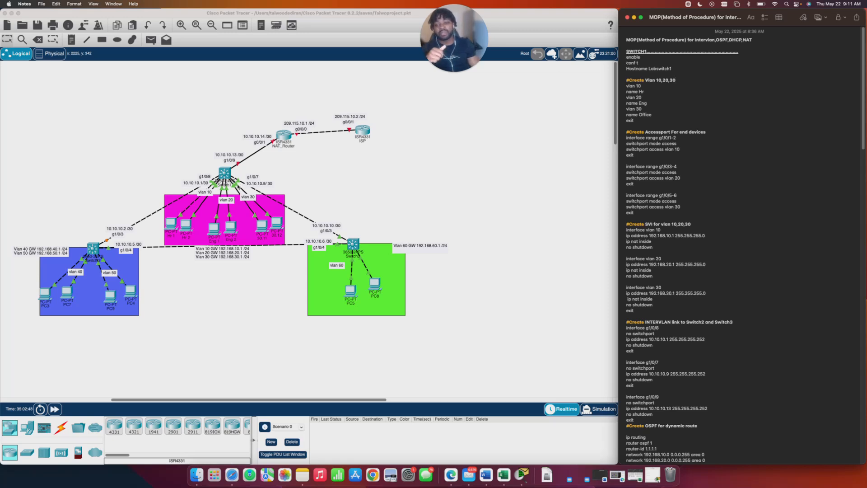
pyautogui.click(224, 173)
pyautogui.click(387, 282)
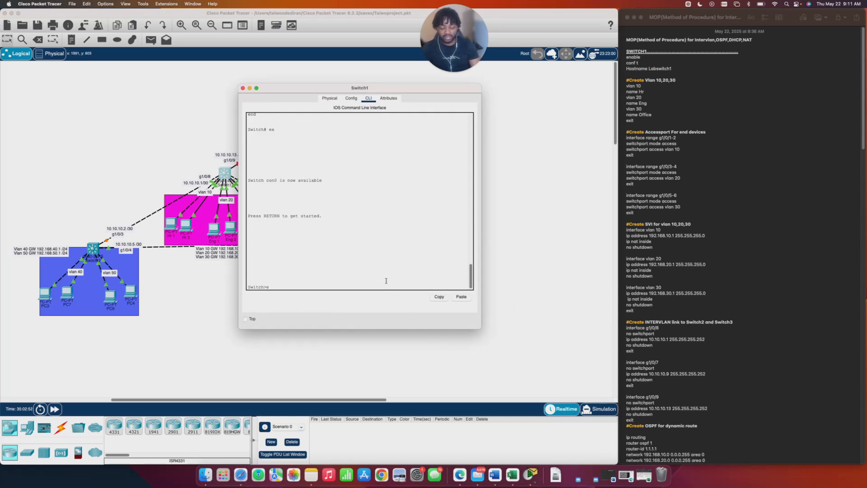
pyautogui.write('en')
pyautogui.press('Return')
pyautogui.write('show')
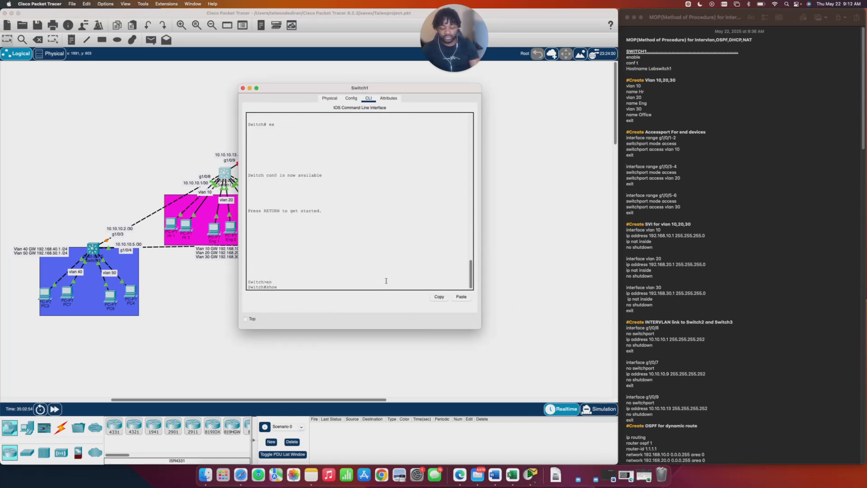
pyautogui.write(' run')
pyautogui.press('Return')
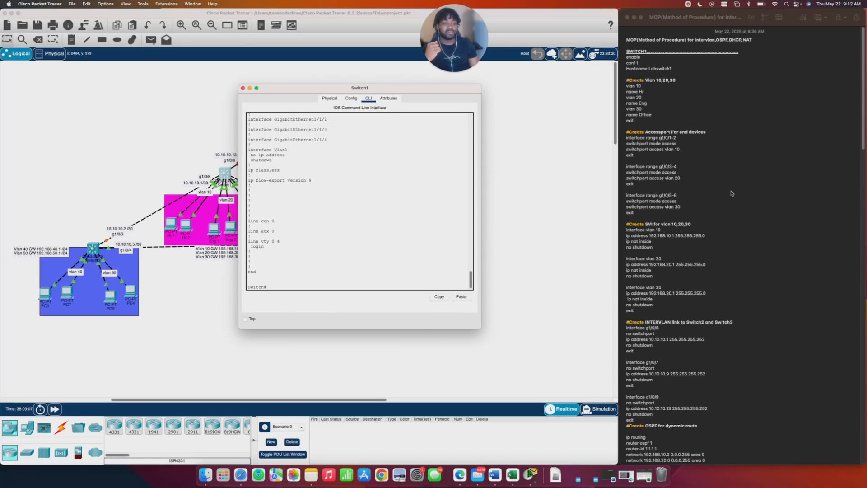
# Copy the whole SWITCH1 command block from the MOP note, from enable through the default route to 10.10.10.14
pyautogui.click(625, 54)
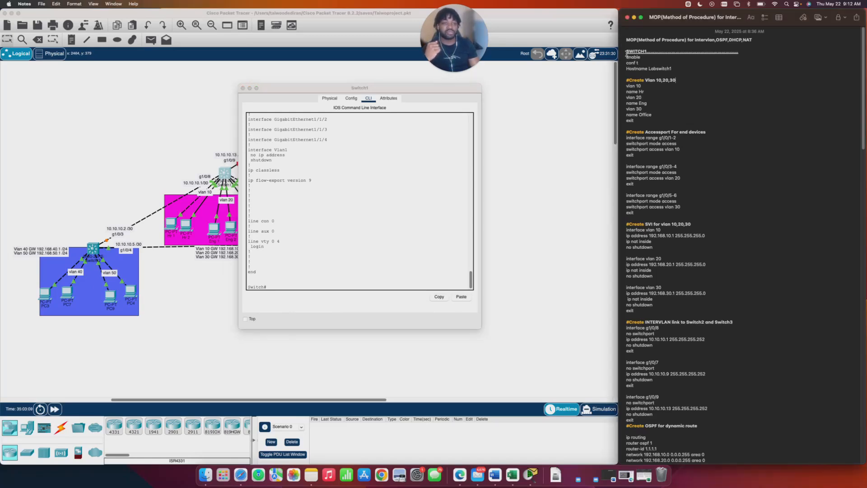
pyautogui.moveTo(626, 54); pyautogui.dragTo(716, 415)
pyautogui.rightClick(646, 324)
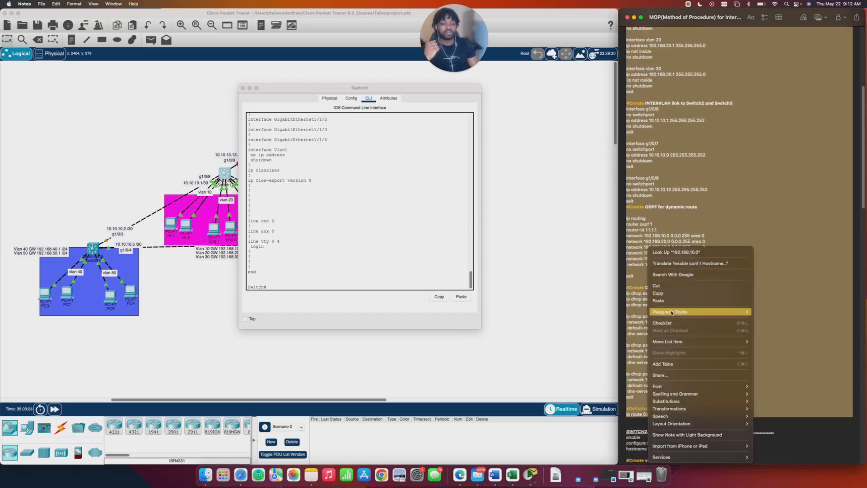
pyautogui.click(659, 294)
# Paste the copied SWITCH1 commands into Switch1's command line to configure its VLANs, SVIs, links, OSPF, DHCP and default route
pyautogui.click(283, 284)
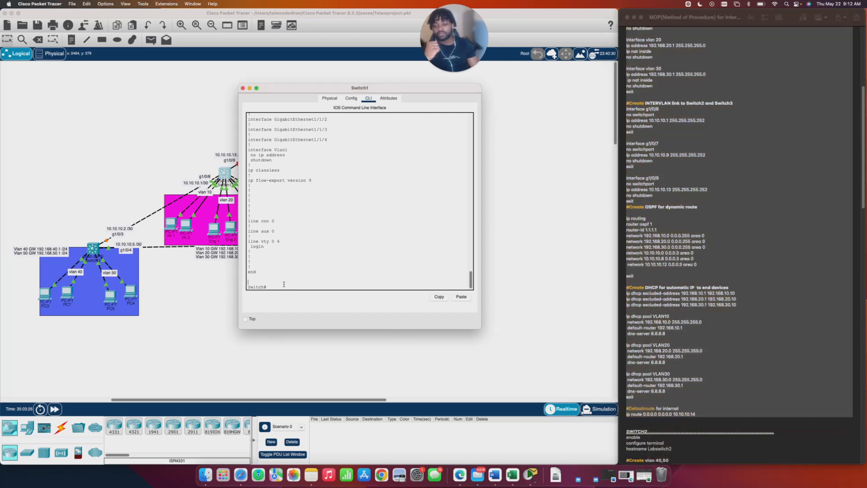
pyautogui.rightClick(283, 284)
pyautogui.click(297, 294)
pyautogui.rightClick(299, 288)
pyautogui.click(294, 281)
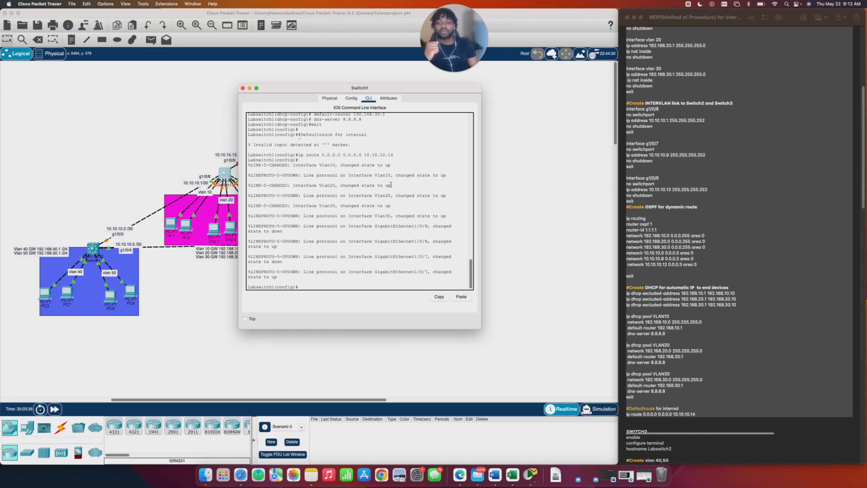
# Return the note to the Switch1 VLAN section and close the Switch1 window so the topology is uncovered
pyautogui.scroll(2, 692, 143)
pyautogui.scroll(3, 691, 142)
pyautogui.click(689, 136)
pyautogui.scroll(5, 684, 122)
pyautogui.click(680, 116)
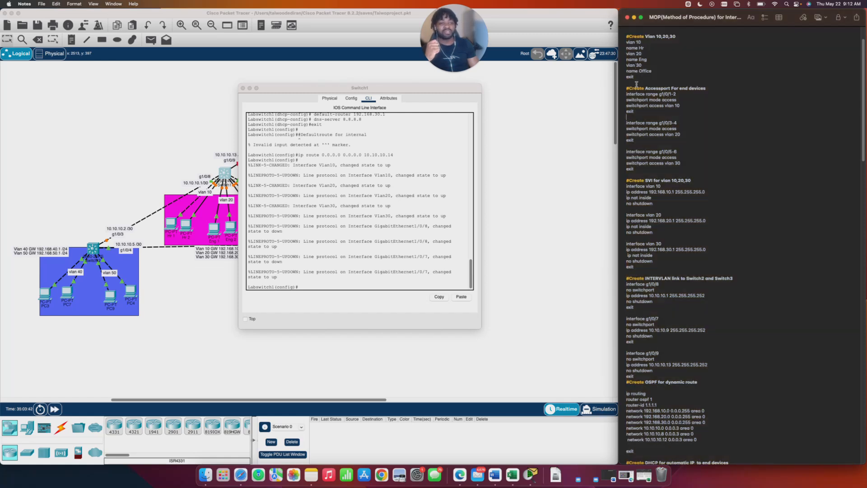
pyautogui.moveTo(266, 91); pyautogui.dragTo(414, 70)
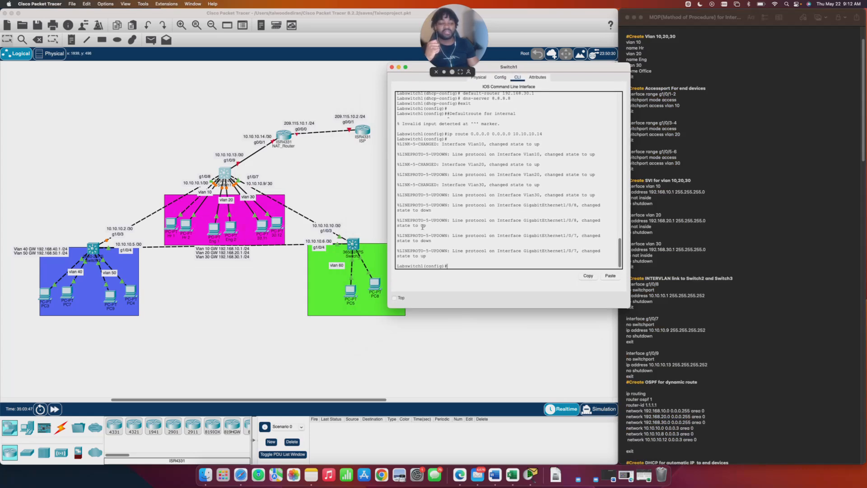
pyautogui.moveTo(560, 70); pyautogui.dragTo(520, 81)
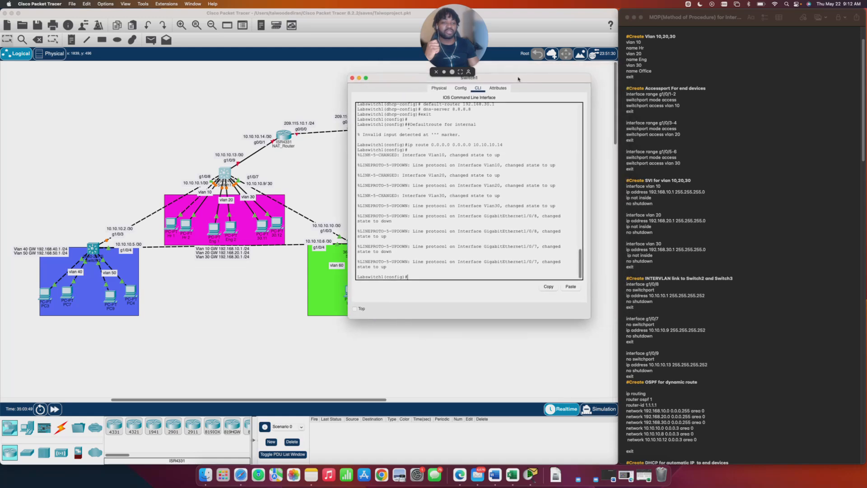
pyautogui.click(352, 78)
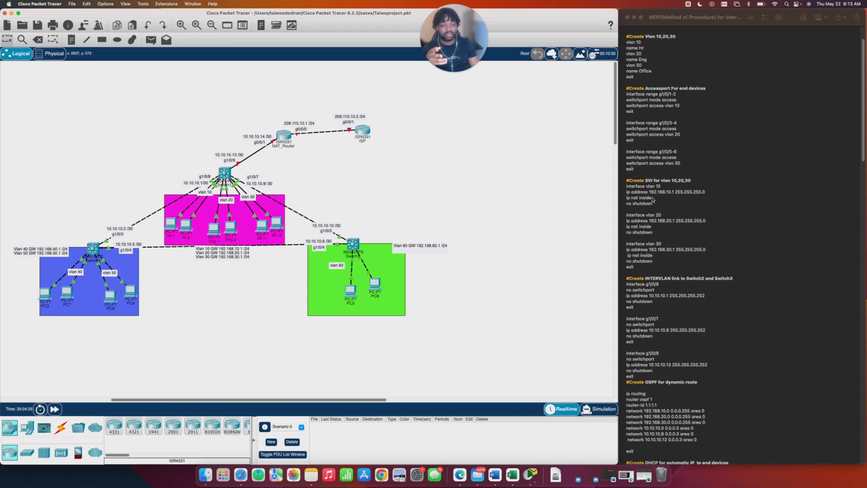
# Review the Switch1 SVI, inter-switch link and OSPF sections of the note against the topology
pyautogui.click(652, 199)
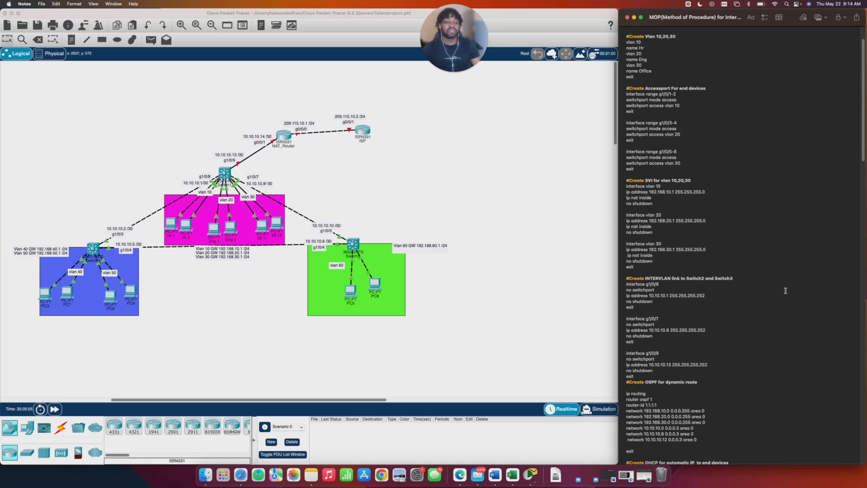
pyautogui.click(672, 300)
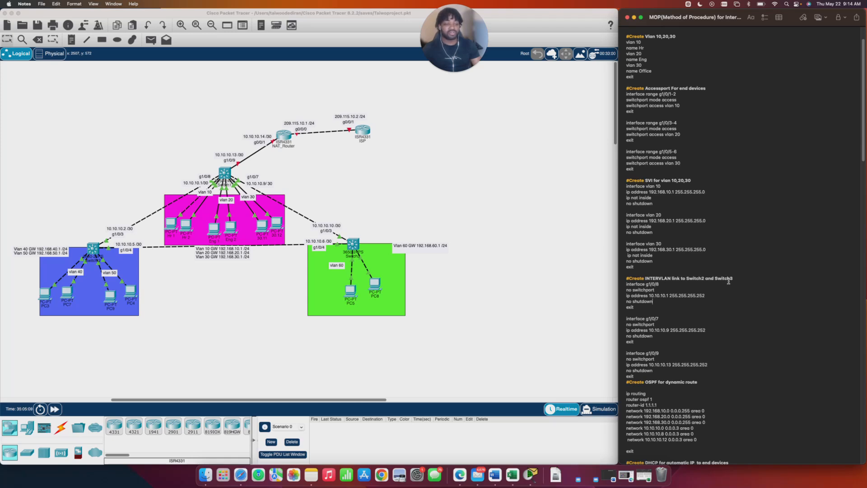
pyautogui.click(627, 290)
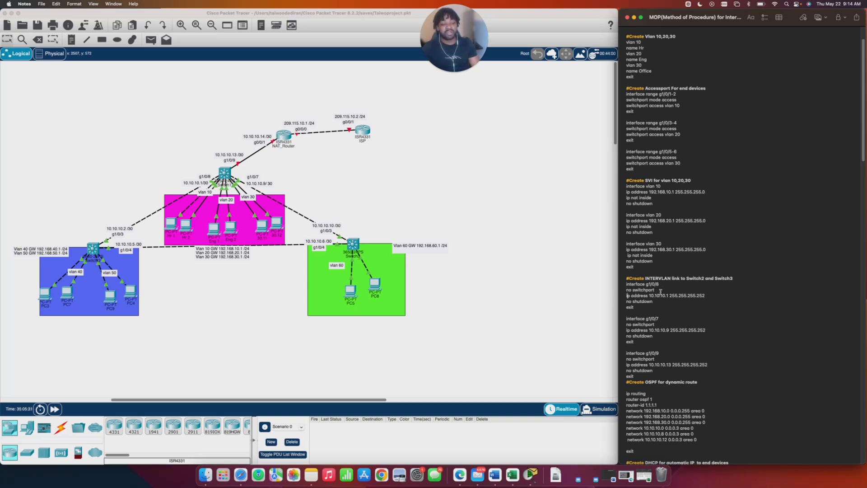
pyautogui.moveTo(625, 295); pyautogui.dragTo(706, 294)
pyautogui.click(662, 301)
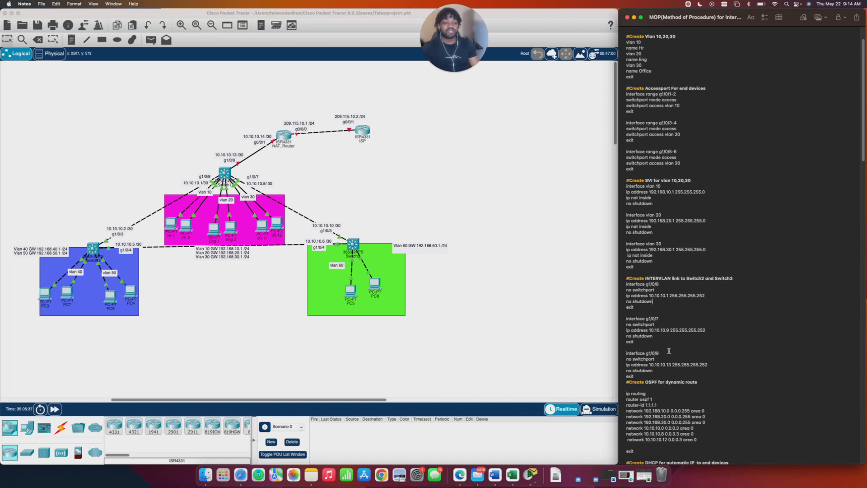
pyautogui.scroll(-2, 655, 330)
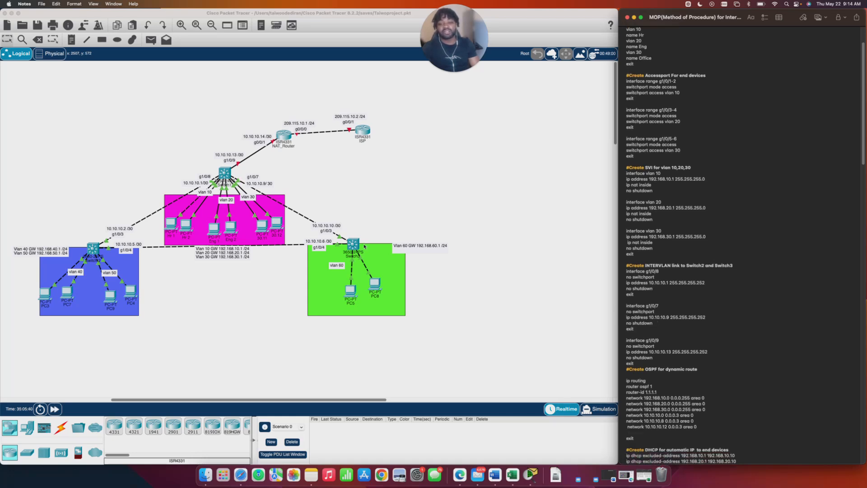
pyautogui.scroll(-3, 711, 349)
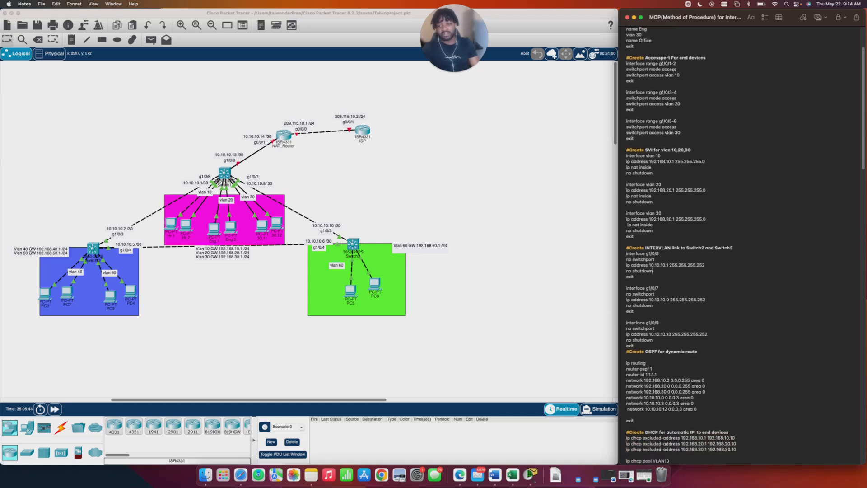
pyautogui.scroll(-15, 667, 263)
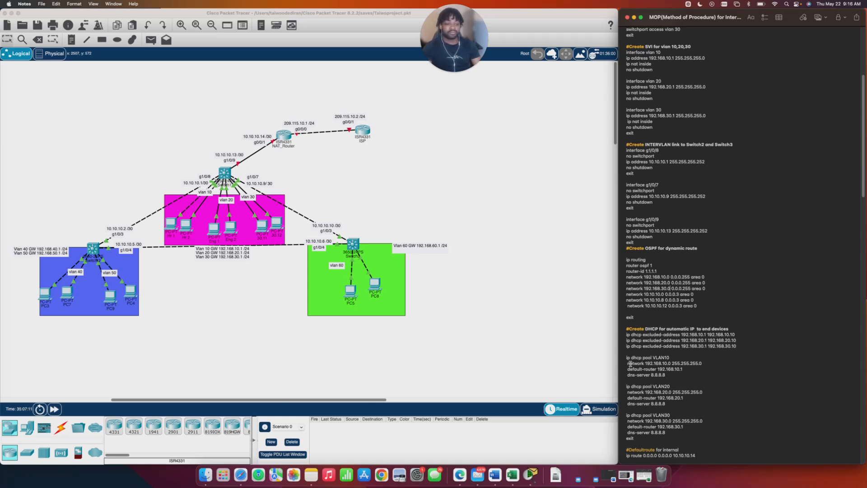
# Examine the Switch1 DHCP excluded addresses and the VLAN10, VLAN20 and VLAN30 pools in the note
pyautogui.scroll(-3, 651, 344)
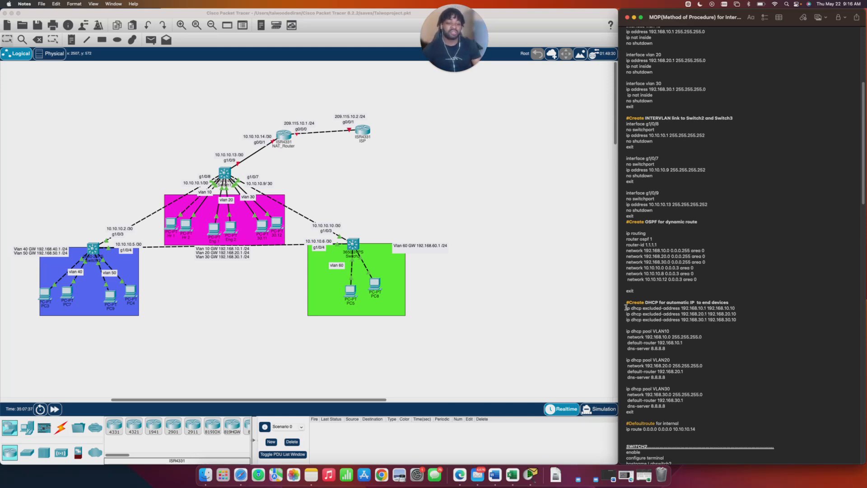
pyautogui.moveTo(625, 307); pyautogui.dragTo(734, 306)
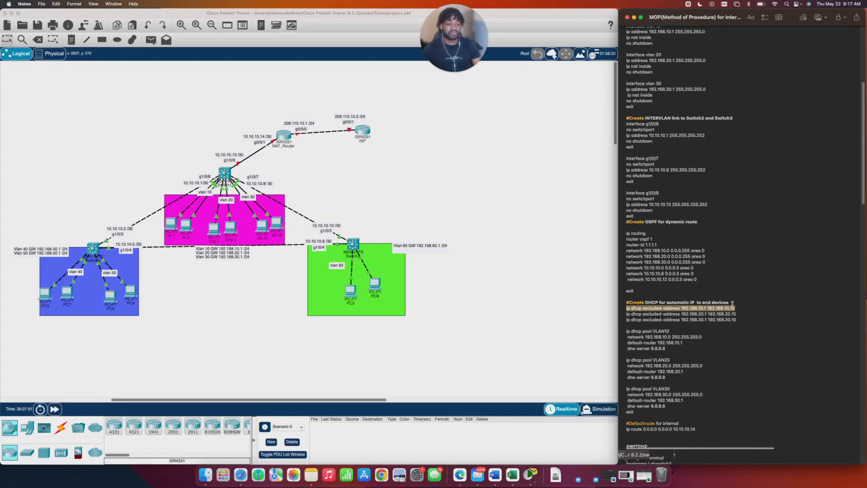
pyautogui.click(690, 312)
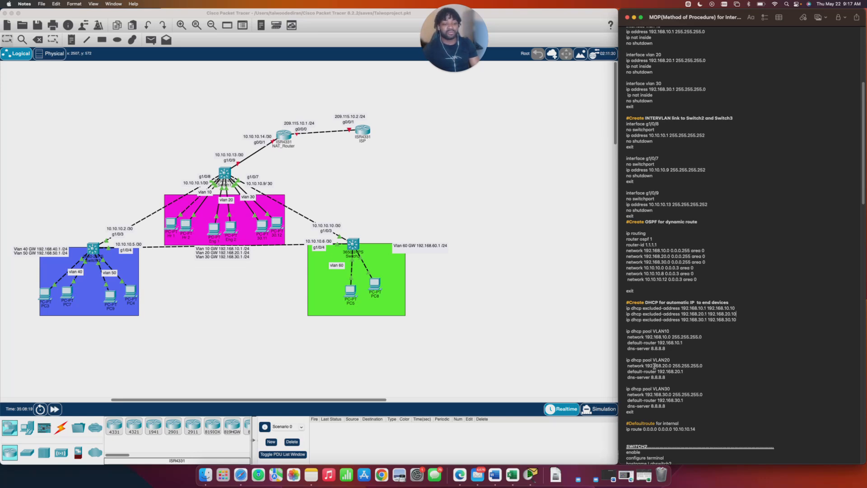
pyautogui.scroll(-1, 652, 347)
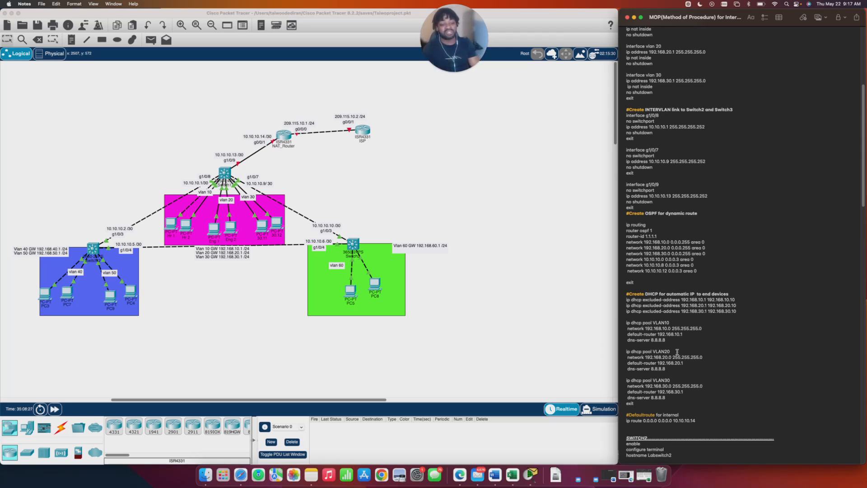
pyautogui.scroll(-2, 661, 366)
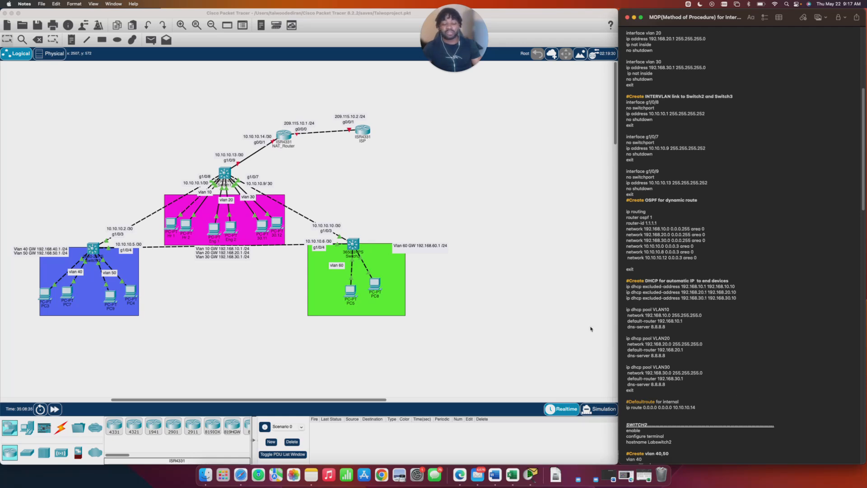
pyautogui.scroll(-1, 660, 312)
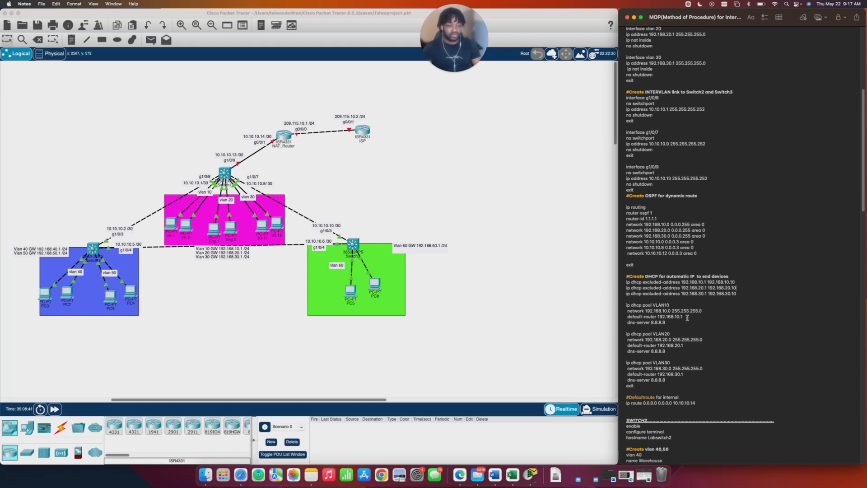
# Copy the whole SWITCH2 command block from the note, from enable through the exit after the VLAN50 DHCP pool
pyautogui.scroll(-2, 681, 312)
pyautogui.scroll(-5, 682, 311)
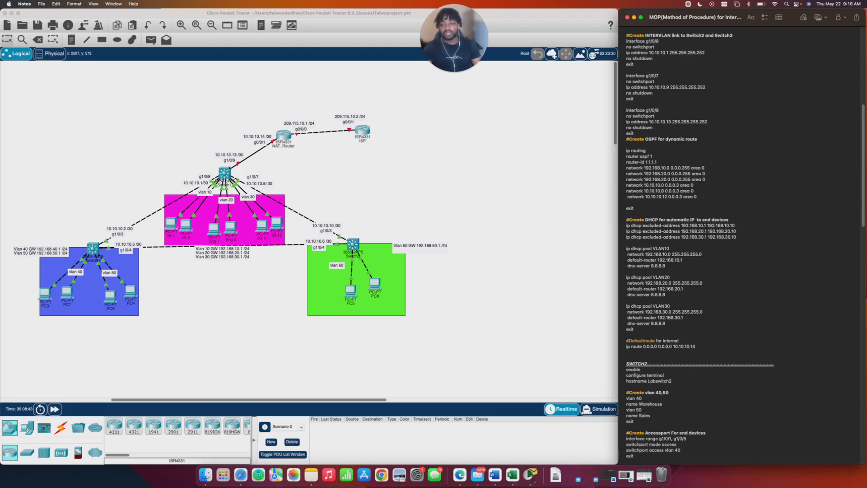
pyautogui.scroll(-5, 709, 306)
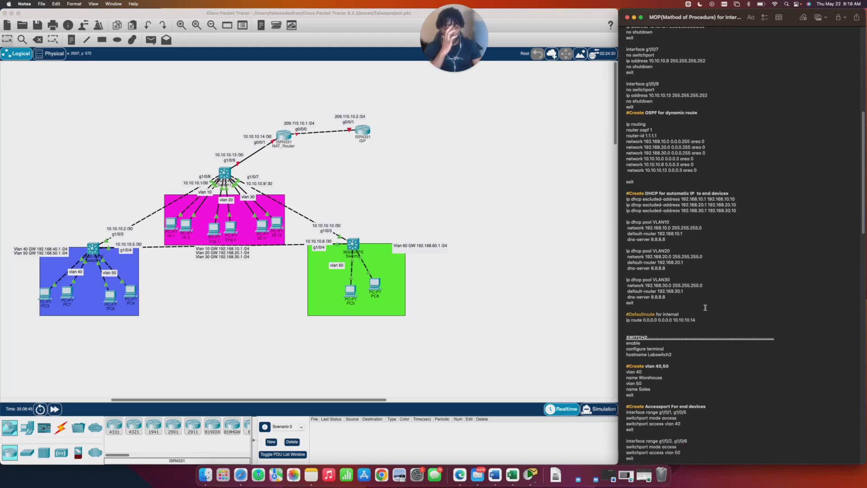
pyautogui.scroll(-15, 696, 305)
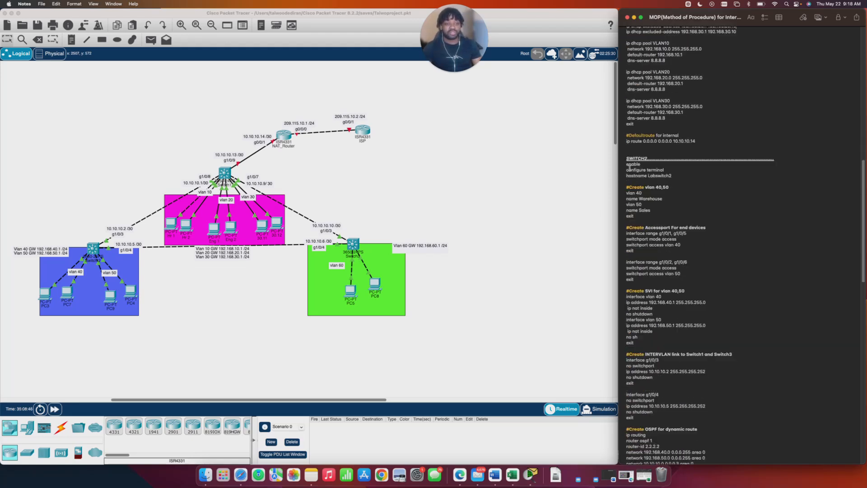
pyautogui.moveTo(627, 166); pyautogui.dragTo(754, 372)
pyautogui.rightClick(710, 315)
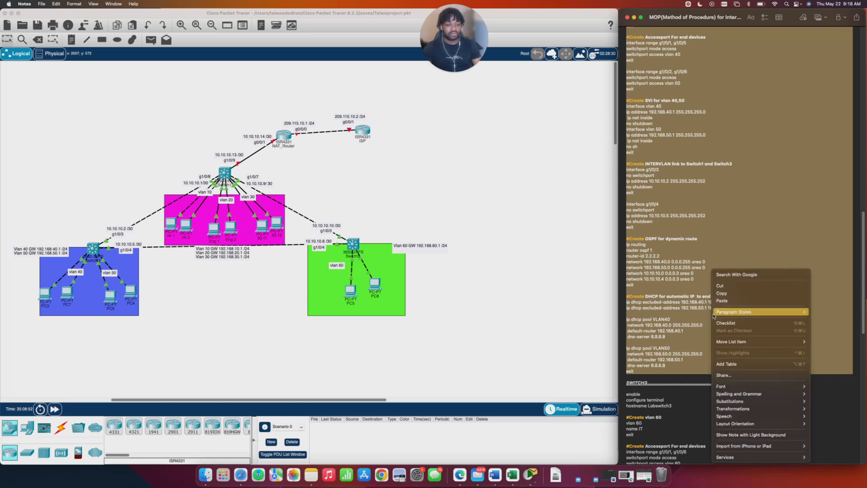
pyautogui.click(728, 294)
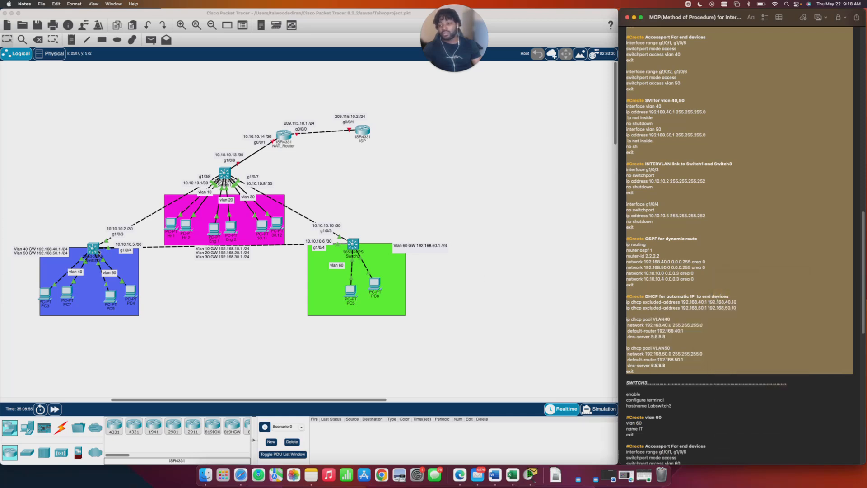
# Open Switch 2's command line, enter privileged mode and display its routing table before configuring it
pyautogui.click(96, 250)
pyautogui.press('Return')
pyautogui.write('en')
pyautogui.press('Return')
pyautogui.write('show ip route')
pyautogui.press('Return')
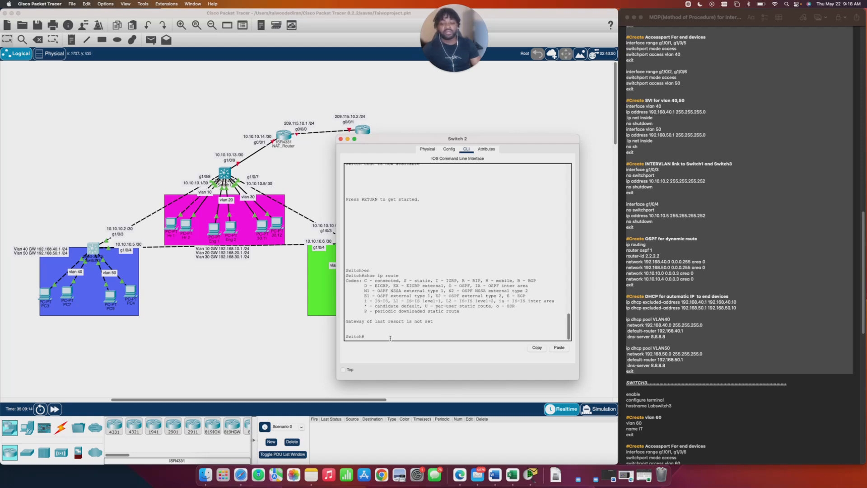
# Exit to Switch 2's user mode and paste the copied SWITCH2 commands to configure its VLANs, SVIs, links, OSPF and DHCP
pyautogui.write('ex')
pyautogui.press('Return')
pyautogui.press('Return')
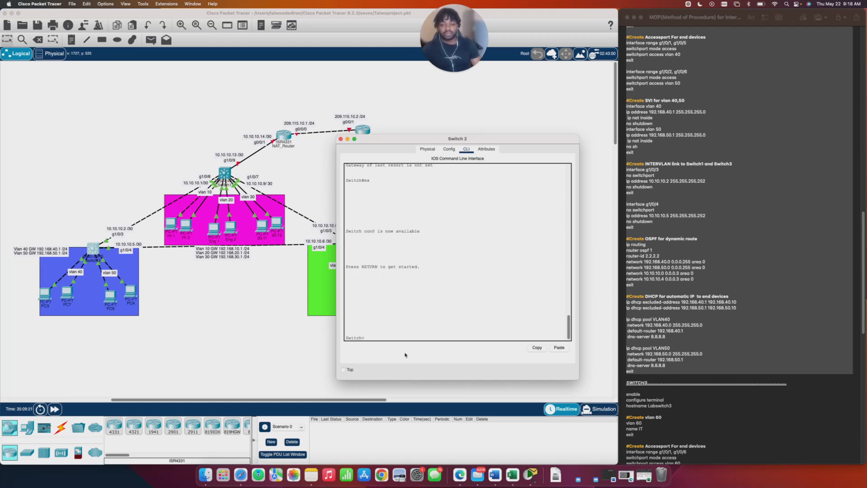
pyautogui.press('super+v')
pyautogui.scroll(1, 429, 287)
pyautogui.scroll(-1, 429, 287)
pyautogui.moveTo(426, 296); pyautogui.dragTo(425, 299)
pyautogui.press('Return')
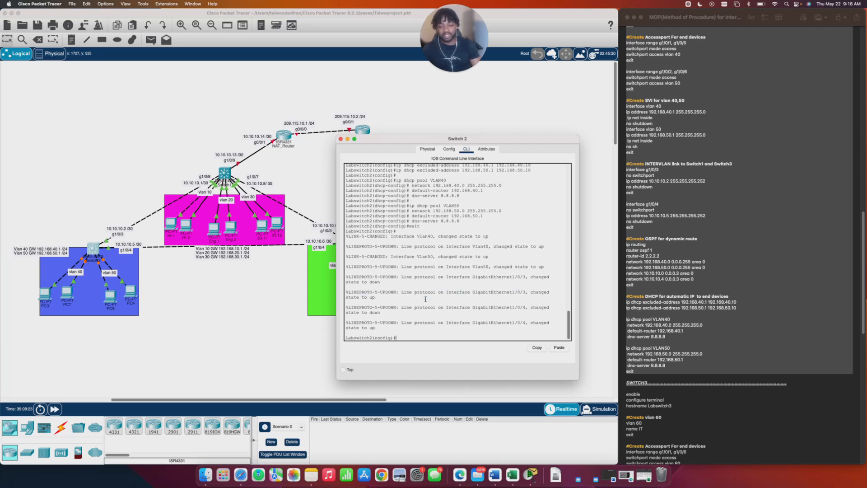
# Check the configured Switch 2's routing table from configuration mode with do show ip route
pyautogui.write('do show ip route')
pyautogui.press('Return')
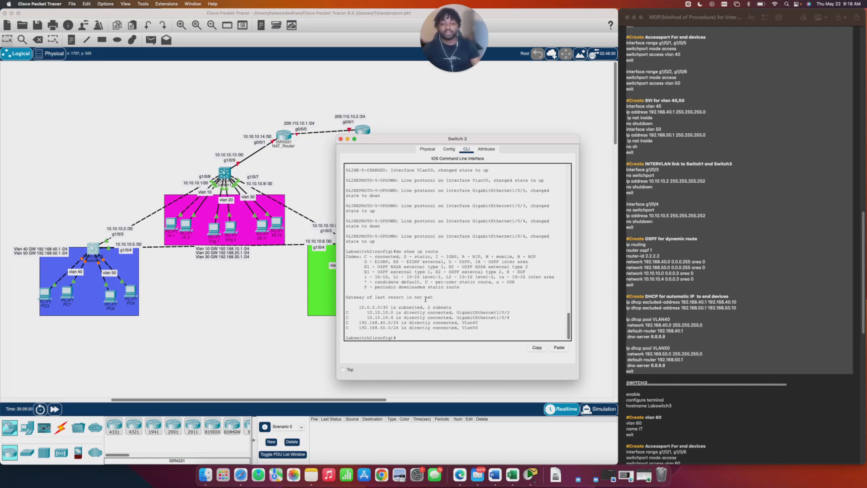
# Move Switch 2's window clear of the topology and rerun do show ip route to display its OSPF-learned routes
pyautogui.scroll(-1, 399, 305)
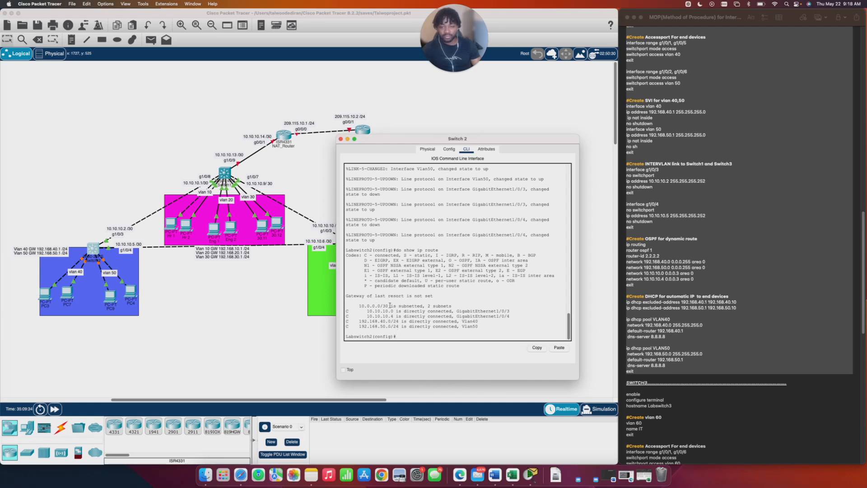
pyautogui.scroll(-1, 405, 336)
pyautogui.click(432, 333)
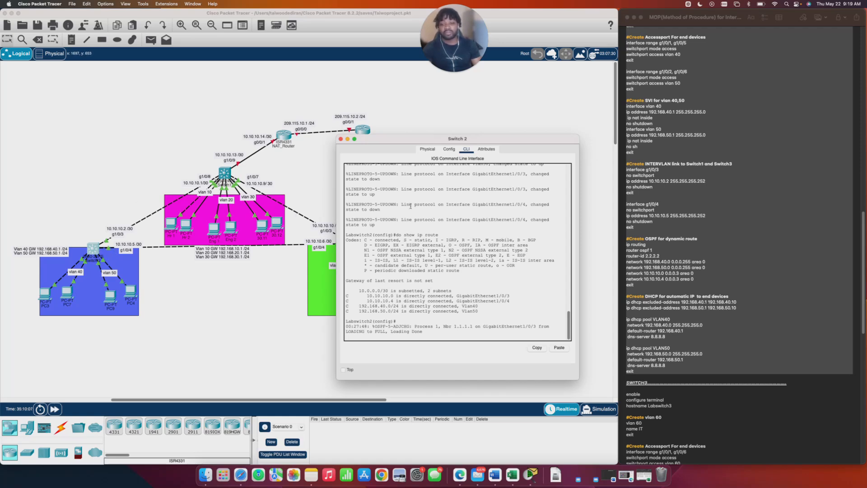
pyautogui.moveTo(349, 142); pyautogui.dragTo(438, 137)
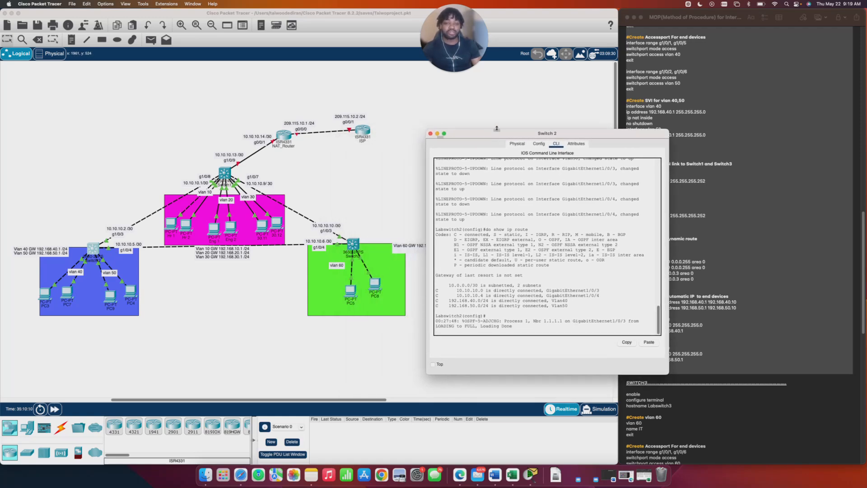
pyautogui.moveTo(496, 131); pyautogui.dragTo(445, 88)
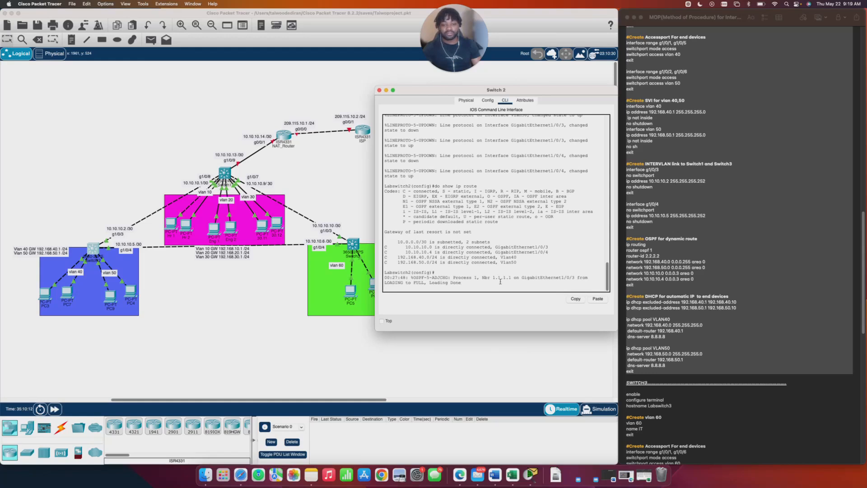
pyautogui.press('Up')
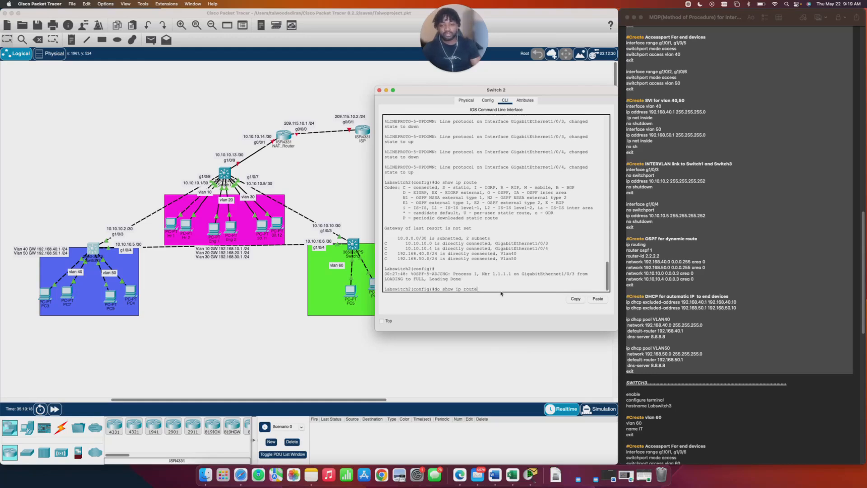
pyautogui.press('Return')
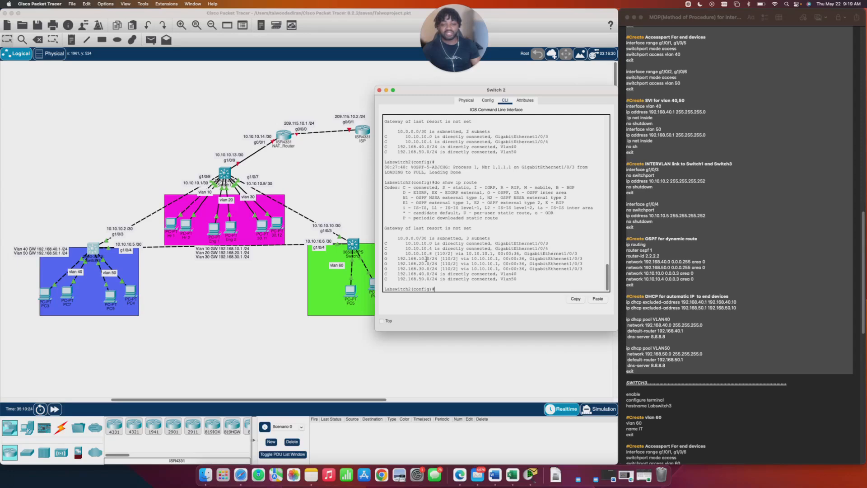
# Examine the administrative distance, metric and next hop of the 192.168.10.0/24 OSPF route in Switch 2's routing table
pyautogui.doubleClick(442, 258)
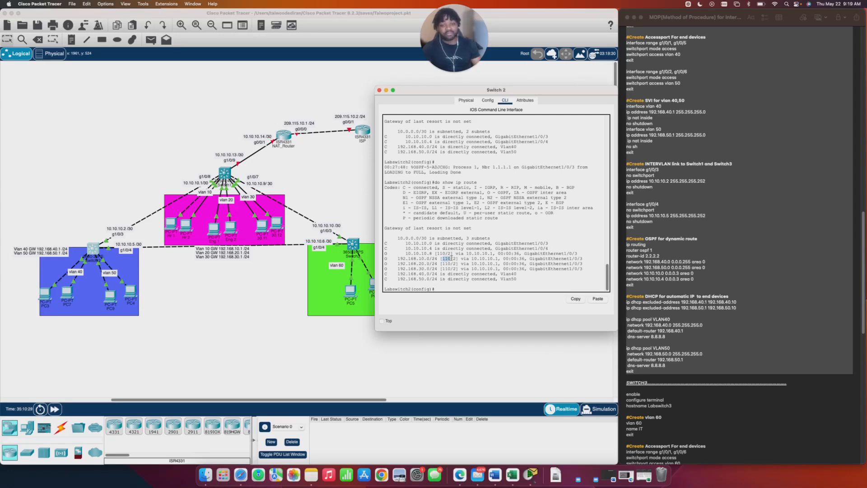
pyautogui.click(453, 257)
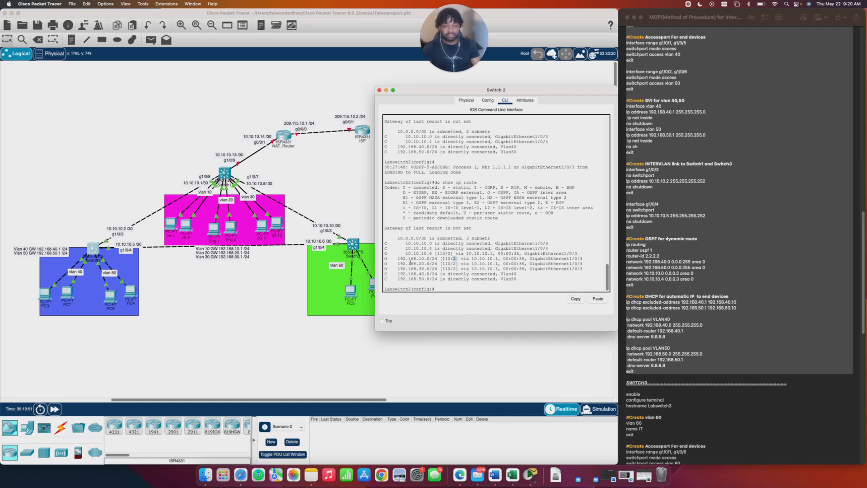
pyautogui.moveTo(398, 259); pyautogui.dragTo(500, 258)
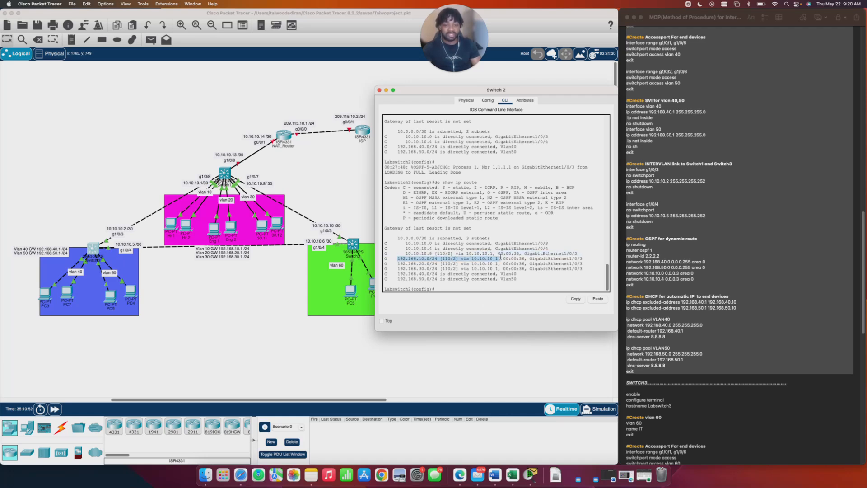
pyautogui.click(455, 290)
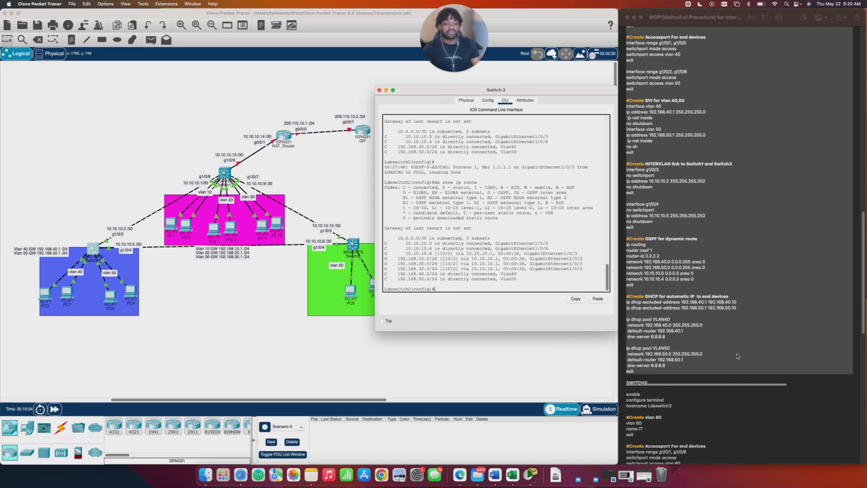
# Copy the whole SWITCH3 command block from the note, from enable through the exit after the VLAN60 DHCP pool
pyautogui.scroll(-5, 634, 270)
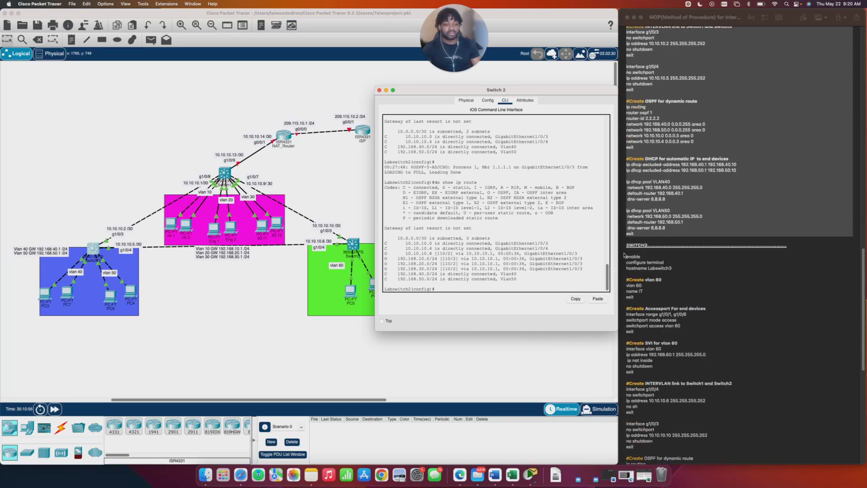
pyautogui.click(627, 257)
pyautogui.moveTo(627, 256); pyautogui.dragTo(720, 372)
pyautogui.rightClick(718, 335)
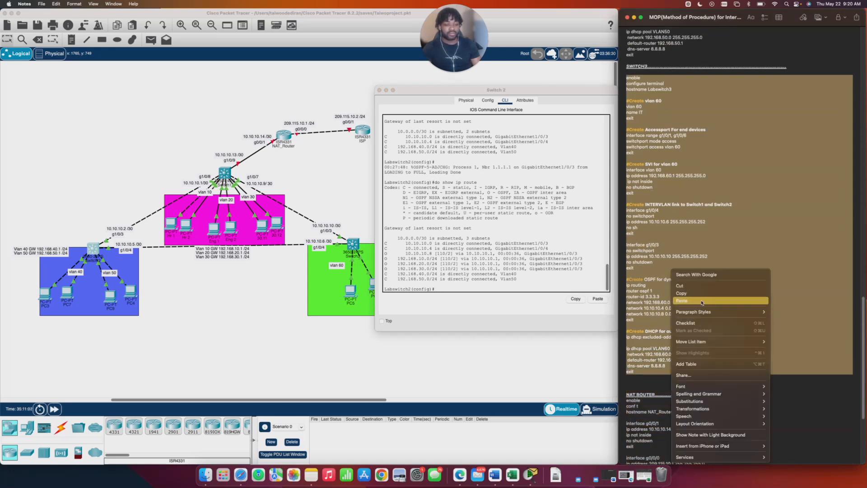
pyautogui.click(699, 292)
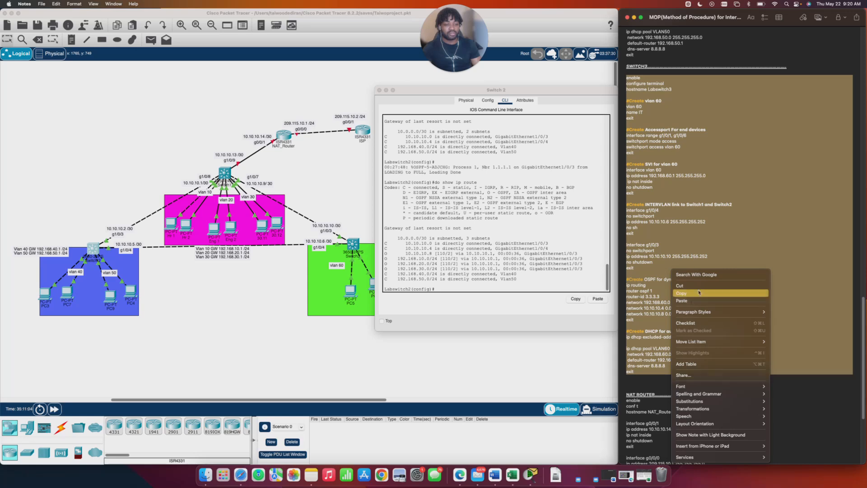
# Open Switch3's command line, enter privileged mode and page through its whole running configuration with show run before configuring it
pyautogui.click(353, 246)
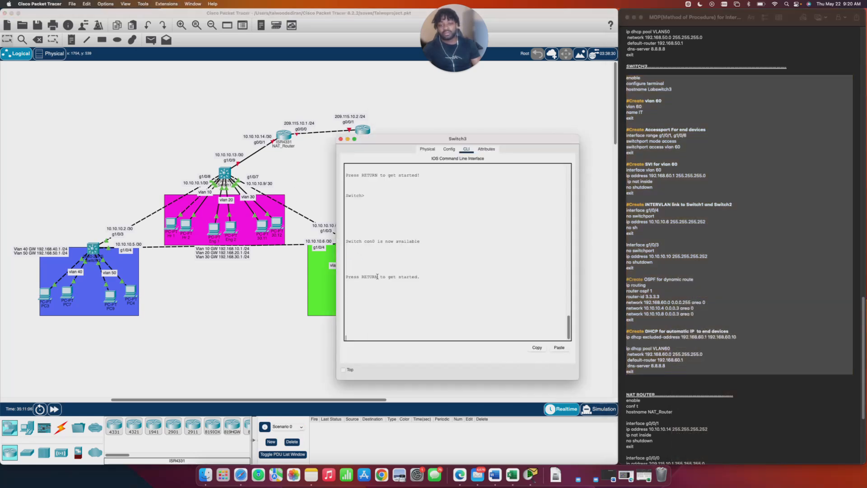
pyautogui.press('Return')
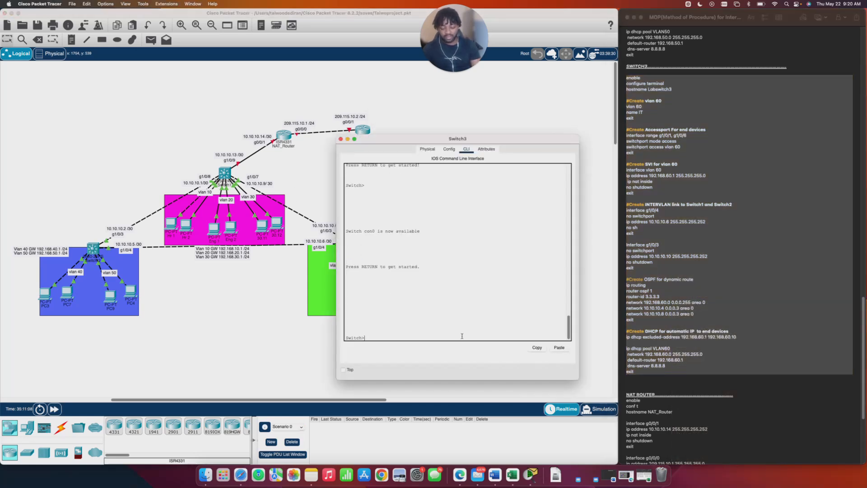
pyautogui.write('en')
pyautogui.press('Return')
pyautogui.write('show')
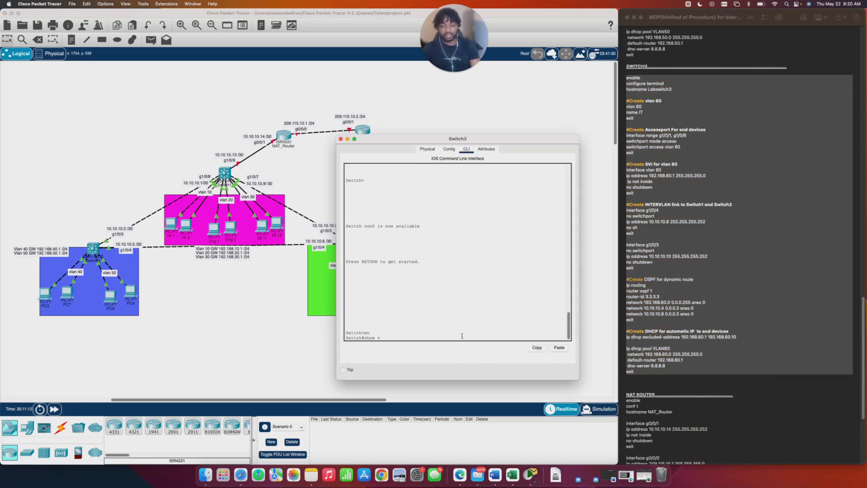
pyautogui.write(' run')
pyautogui.press('Return')
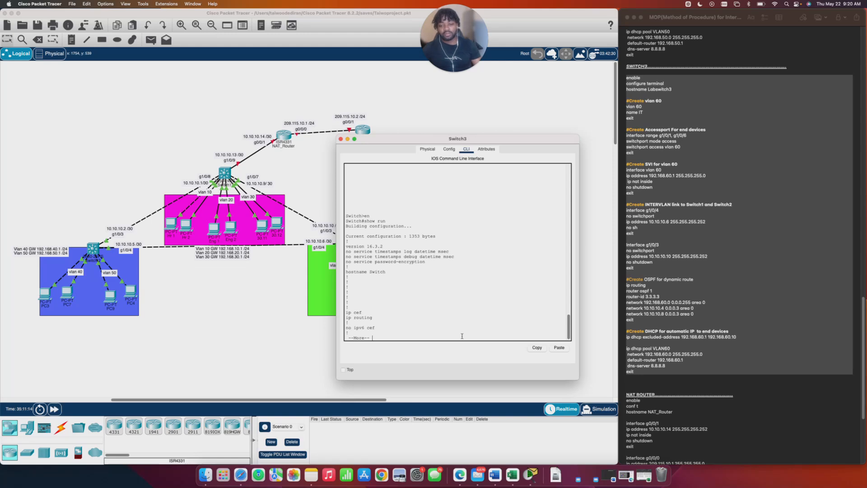
pyautogui.press('space')
pyautogui.press('space')
pyautogui.press('space')
pyautogui.press('space')
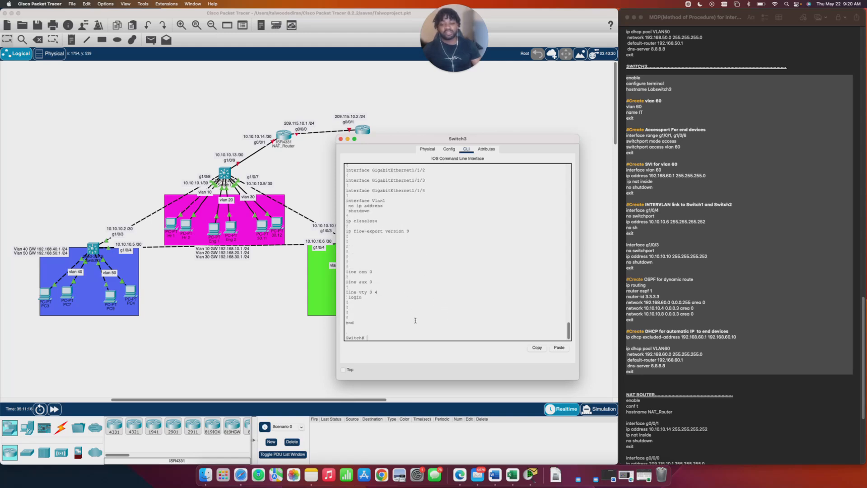
# Exit to Switch3's user mode and paste the copied SWITCH3 commands to configure VLAN 60, its SVI, links, OSPF and DHCP
pyautogui.write('exit')
pyautogui.press('Return')
pyautogui.press('Return')
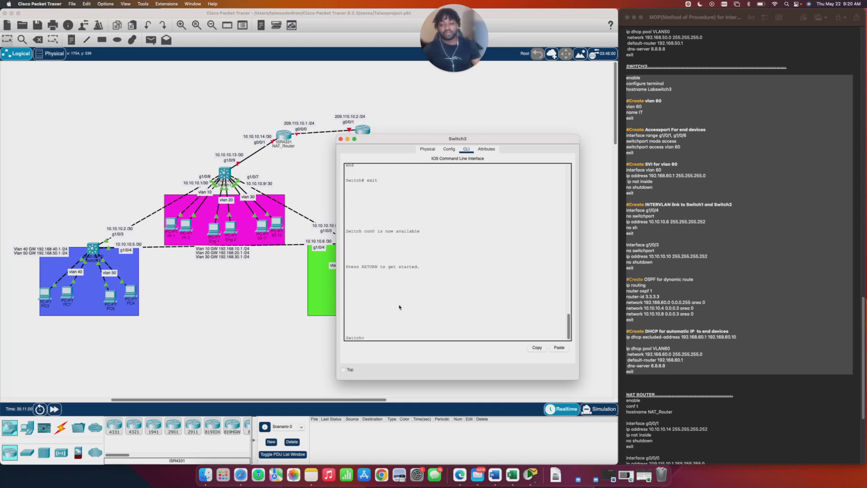
pyautogui.press('super+v')
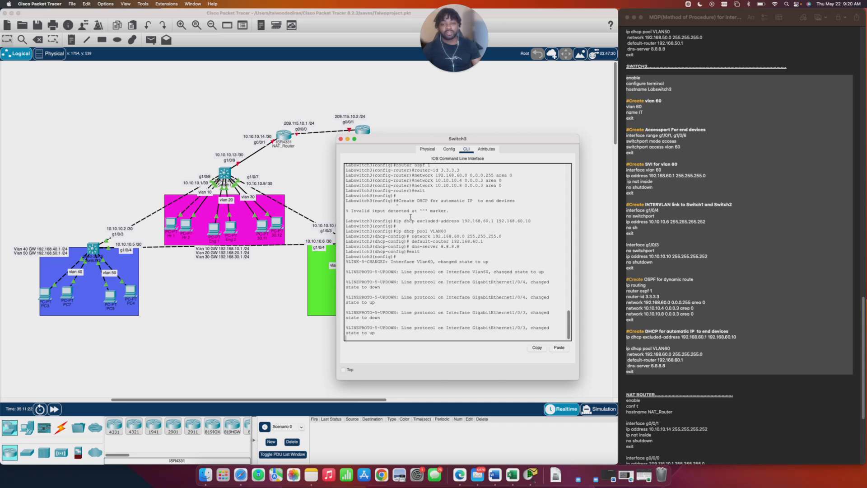
pyautogui.moveTo(396, 200); pyautogui.dragTo(517, 201)
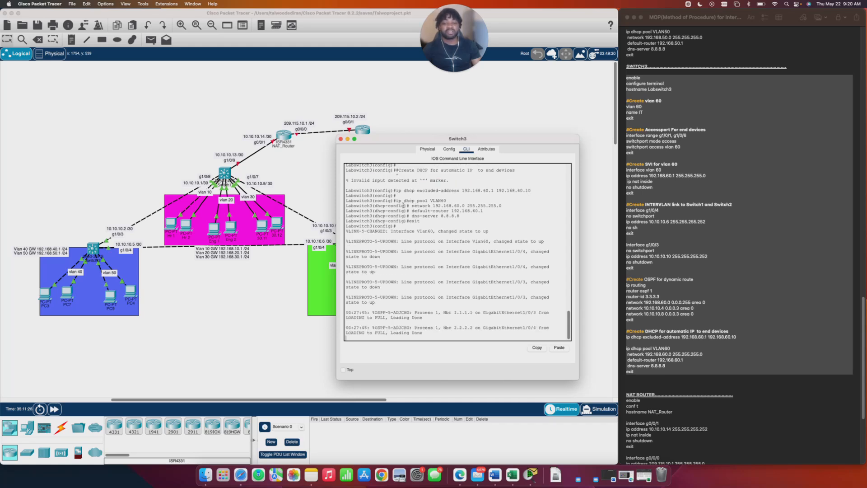
pyautogui.press('Return')
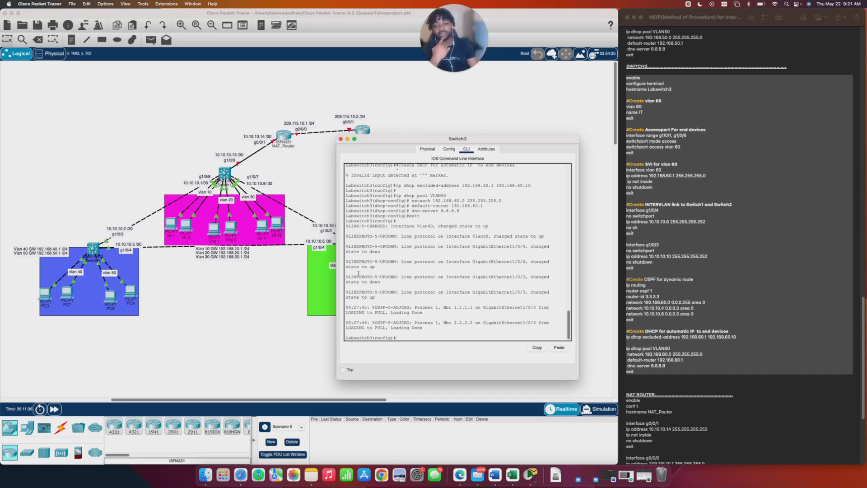
# Move Switch3's window off the topology and display its running configuration from configuration mode with do show run
pyautogui.moveTo(406, 139); pyautogui.dragTo(486, 105)
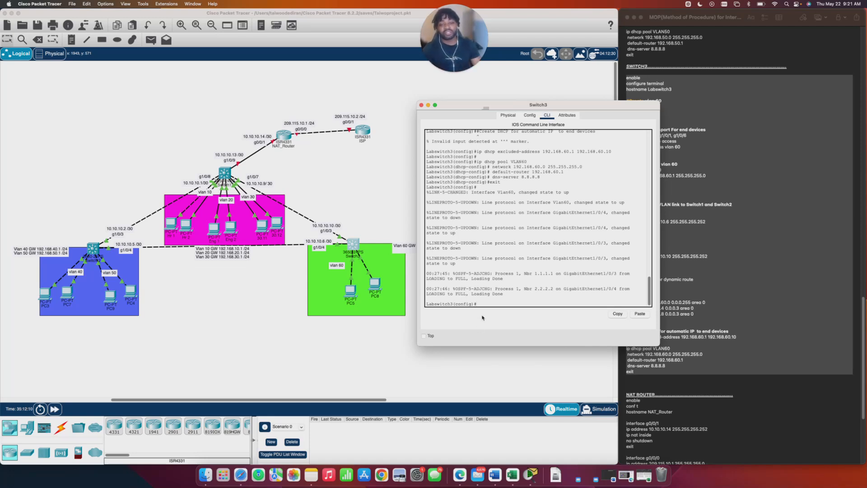
pyautogui.write('do')
pyautogui.press('BackSpace')
pyautogui.write('\\show ru')
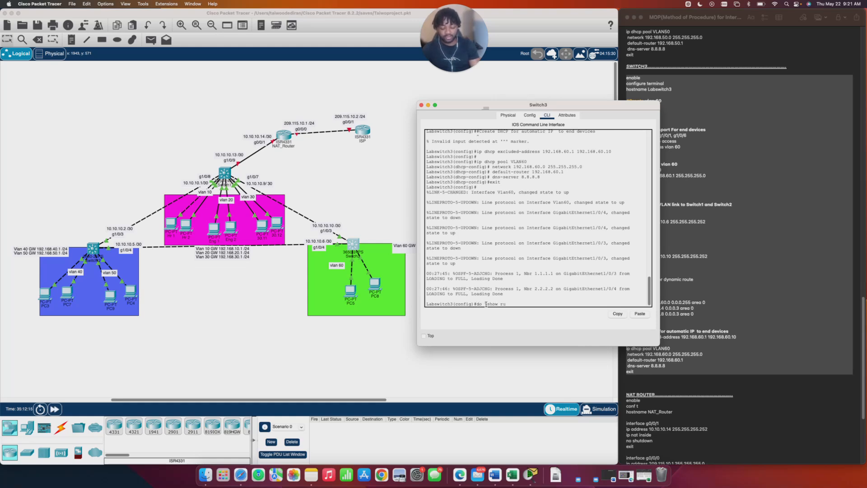
pyautogui.write('n')
pyautogui.press('Return')
pyautogui.press('Up')
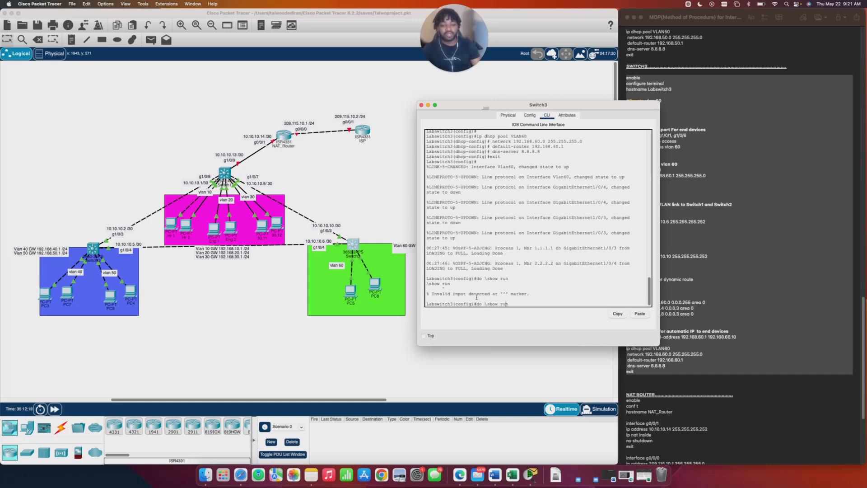
pyautogui.press('BackSpace')
pyautogui.press('Return')
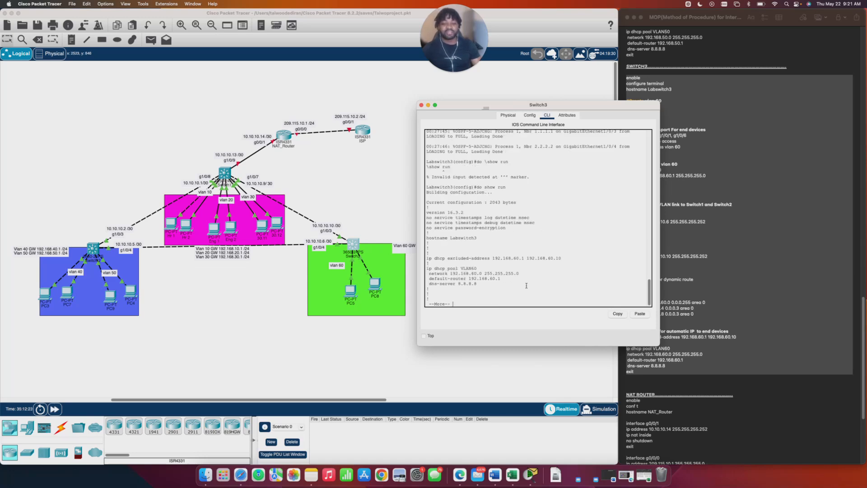
# Page through Switch3's running configuration to its end, checking the VLAN 60 access ports, routed link addresses and OSPF networks
pyautogui.press('space')
pyautogui.press('space')
pyautogui.press('space')
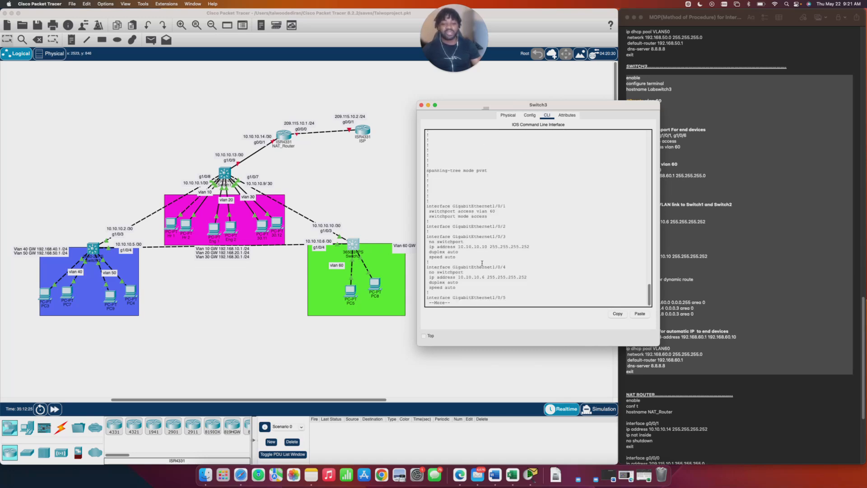
pyautogui.scroll(5, 485, 258)
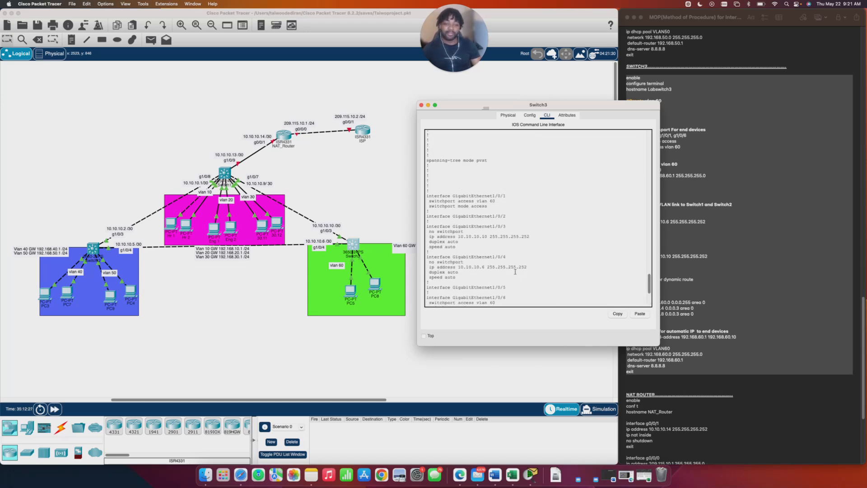
pyautogui.press('space')
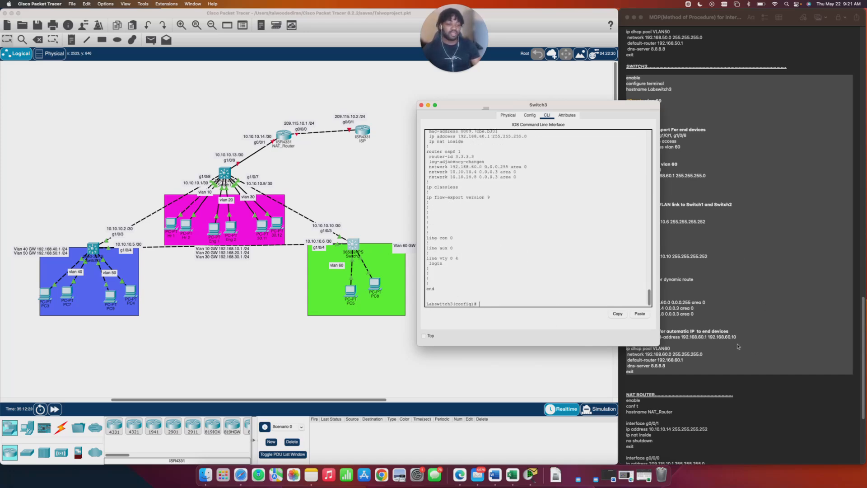
# Review the NAT ROUTER section of the note and highlight its interface g0/0/1 block from the interface line through exit
pyautogui.click(738, 385)
pyautogui.scroll(-5, 738, 385)
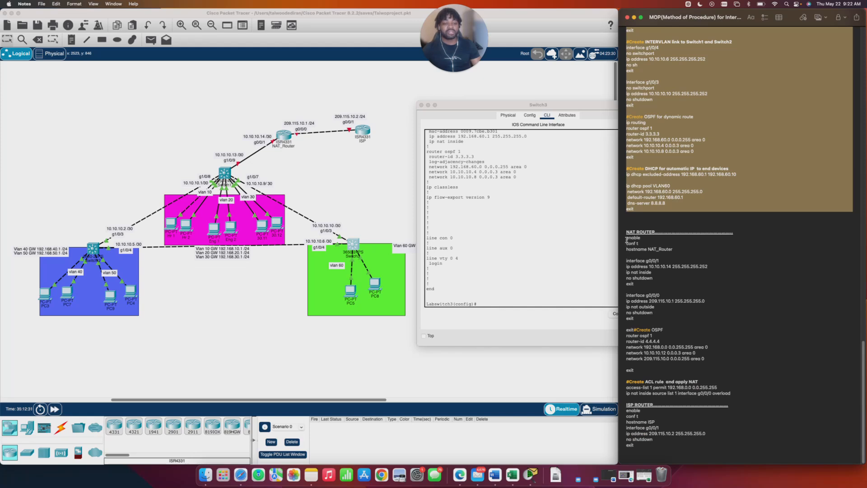
pyautogui.click(626, 238)
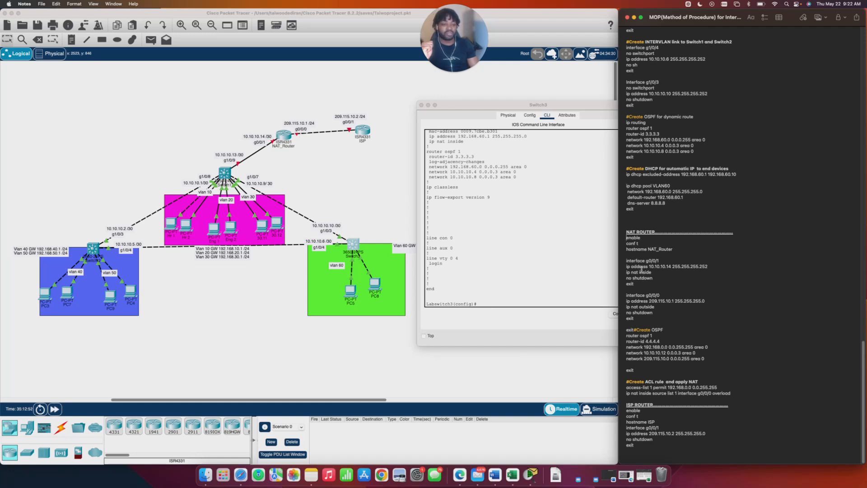
pyautogui.moveTo(626, 260); pyautogui.dragTo(634, 284)
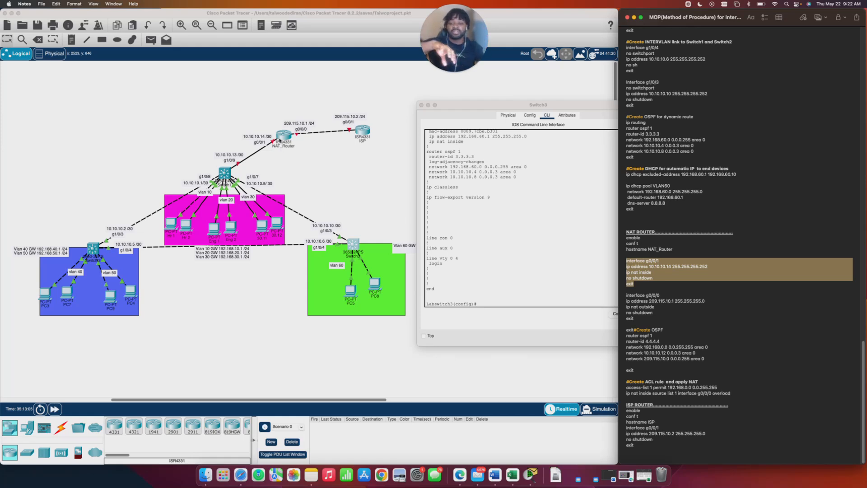
# Nudge the NAT_Router device slightly in the topology and open its command line
pyautogui.click(278, 140)
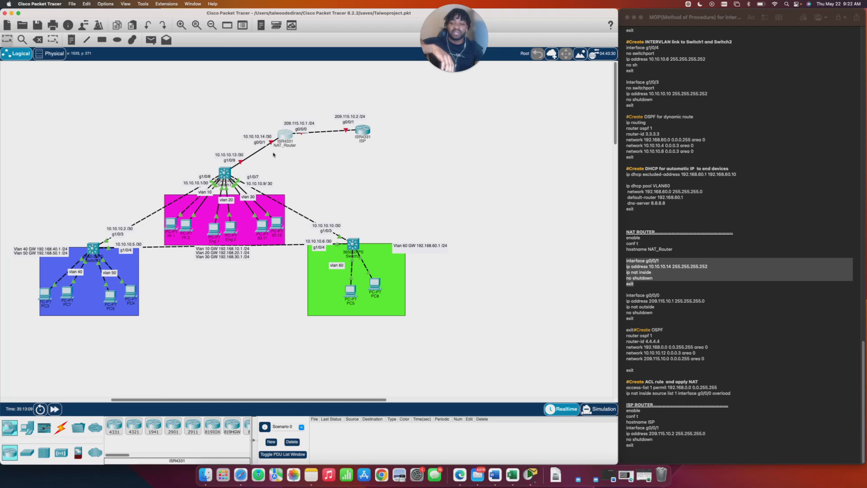
pyautogui.moveTo(287, 135); pyautogui.dragTo(283, 136)
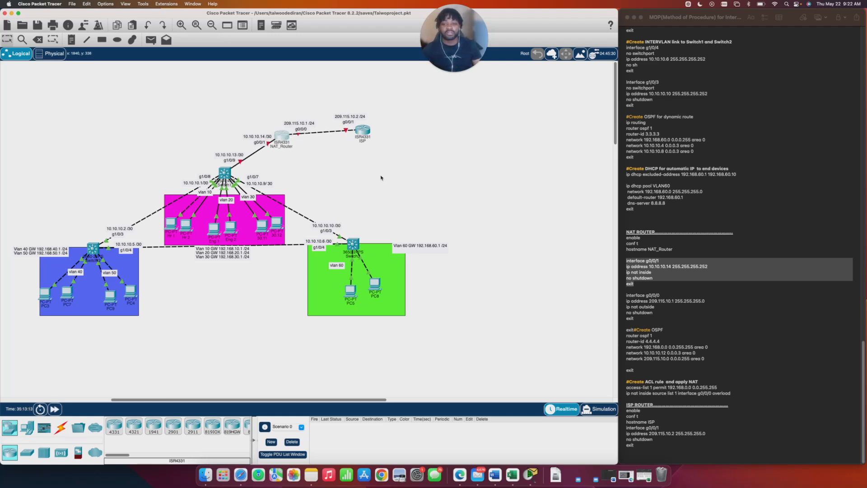
pyautogui.click(280, 137)
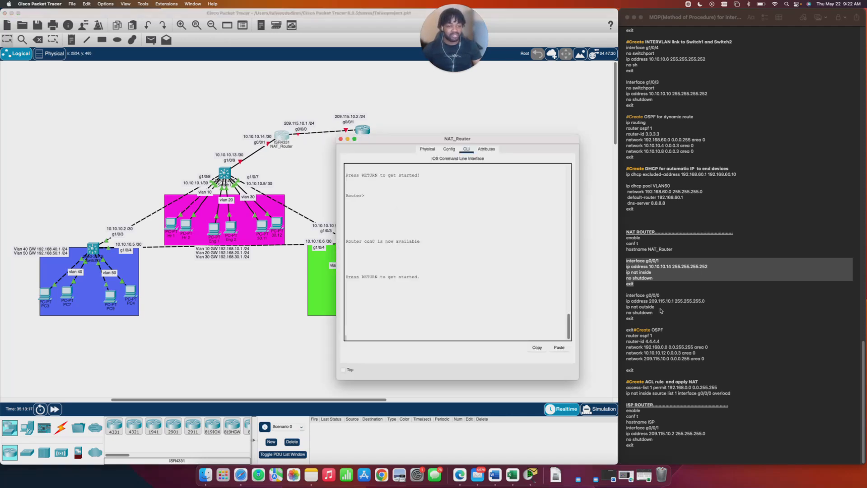
# Move NAT_Router's window clear of the topology and start its console session at the Router prompt
pyautogui.click(631, 261)
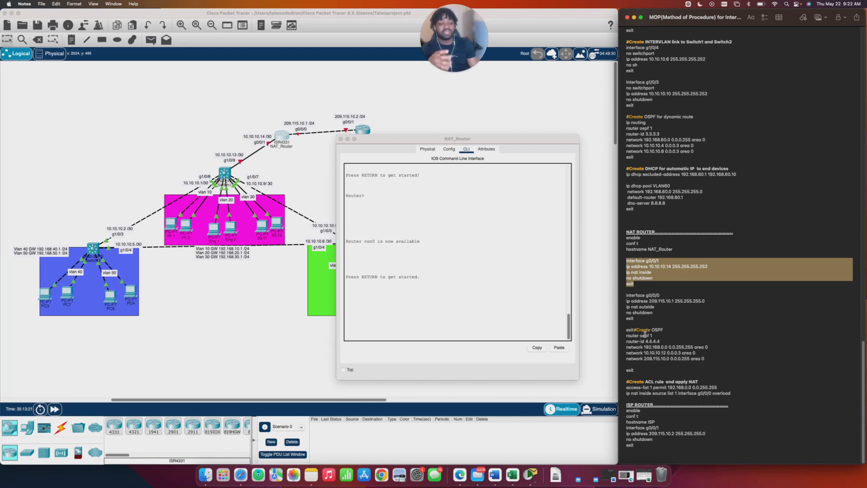
pyautogui.moveTo(428, 139); pyautogui.dragTo(485, 71)
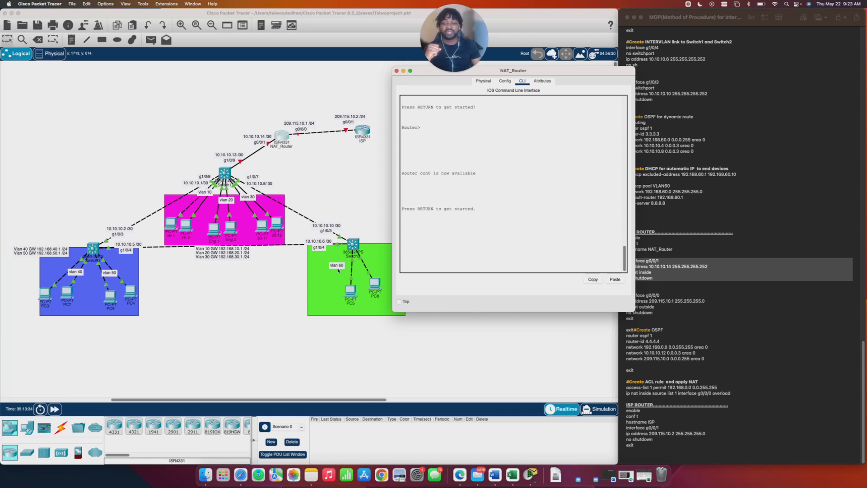
pyautogui.press('Return')
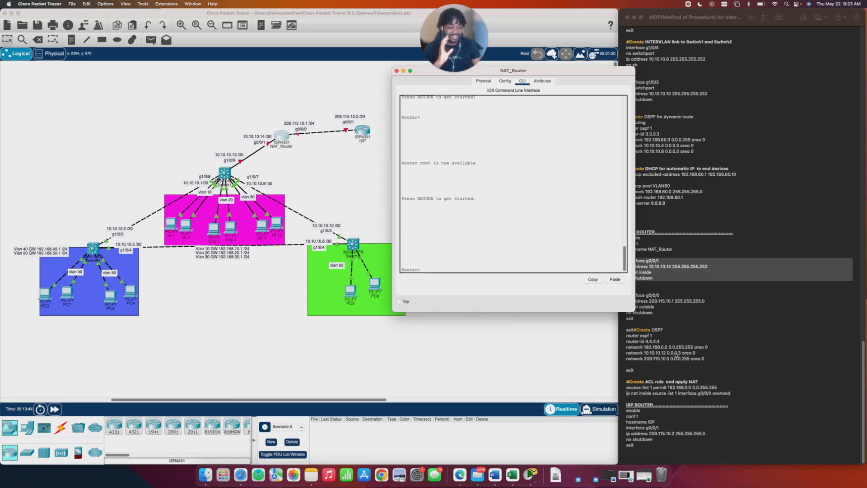
# Copy the note's NAT ROUTER commands, from enable through the ip nat inside source list 1 overload line
pyautogui.click(675, 355)
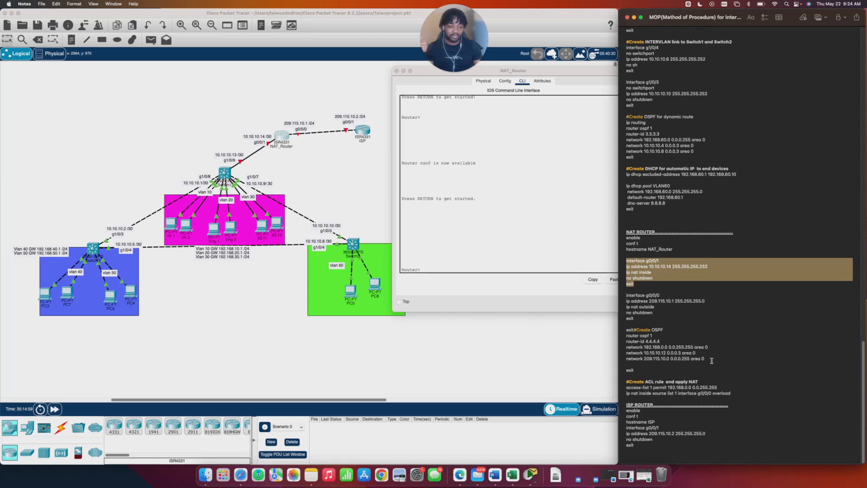
pyautogui.click(669, 416)
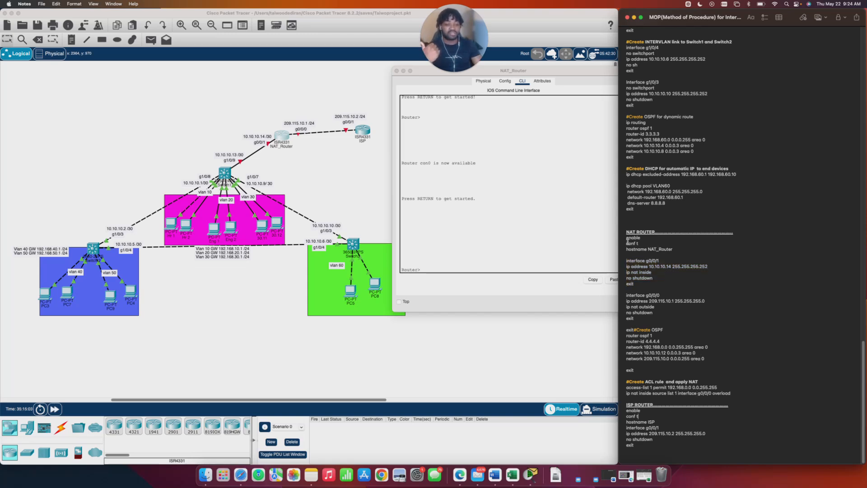
pyautogui.moveTo(624, 236); pyautogui.dragTo(751, 395)
pyautogui.rightClick(700, 338)
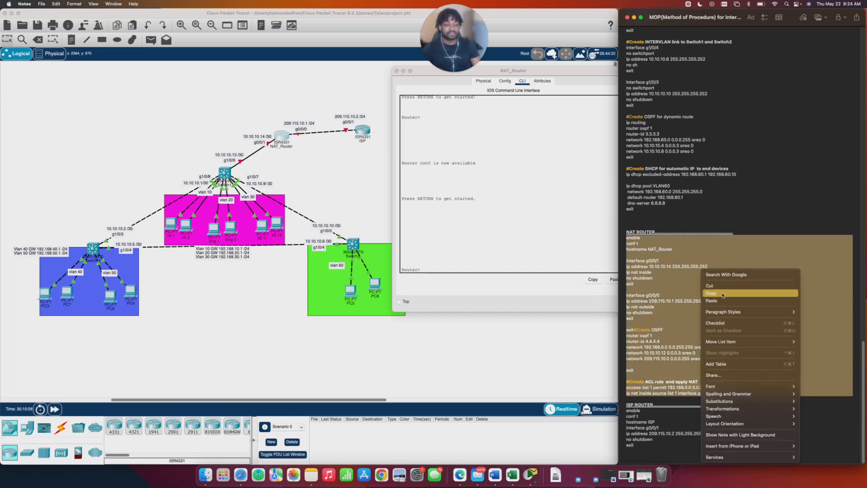
pyautogui.click(724, 296)
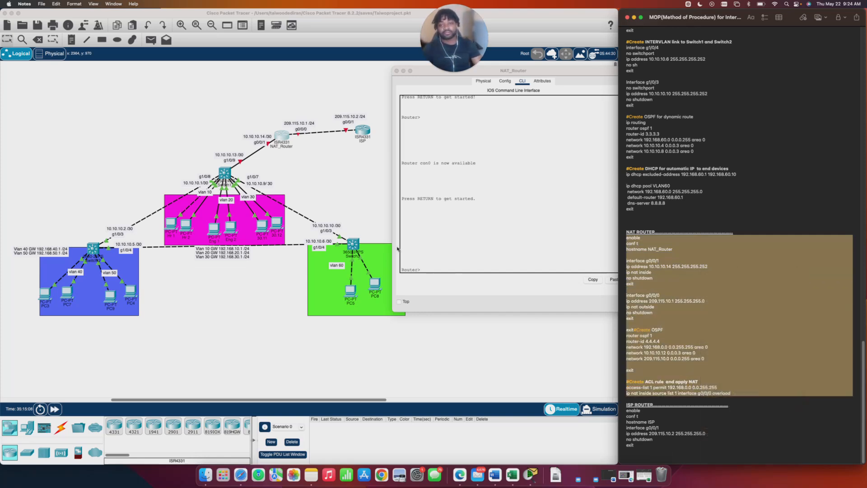
# Paste the copied commands into NAT_Router's command line to configure its hostname, interfaces g0/0/1 and g0/0/0, OSPF 1, access list 1 and NAT overload
pyautogui.click(275, 105)
pyautogui.rightClick(444, 246)
pyautogui.click(461, 259)
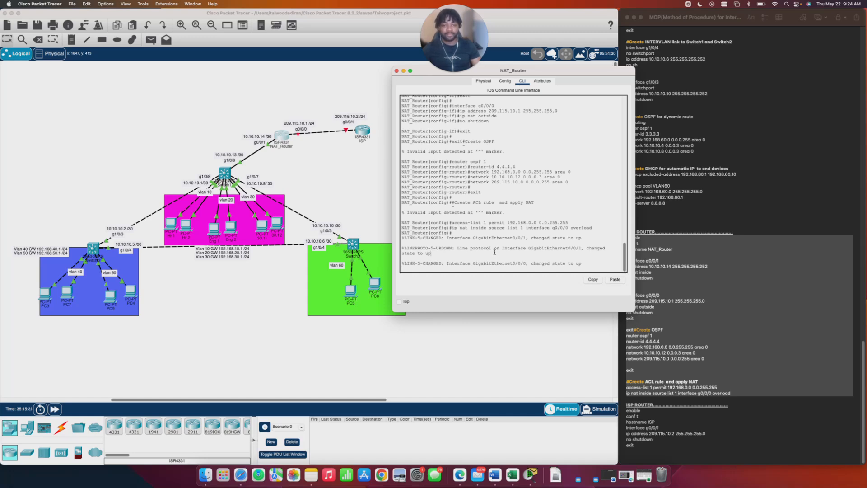
pyautogui.press('Return')
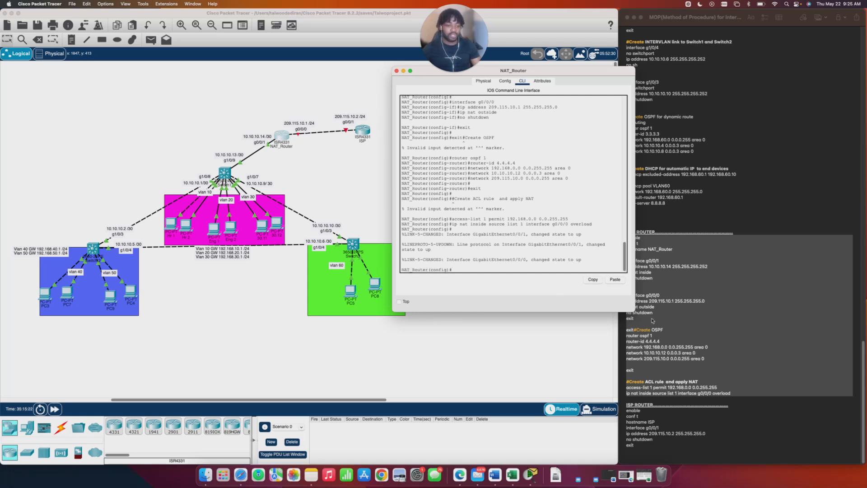
# Review the note's ISP ROUTER section, highlighting its commands and the g0/0/1 address 209.115.10.2 255.255.255.0
pyautogui.click(711, 401)
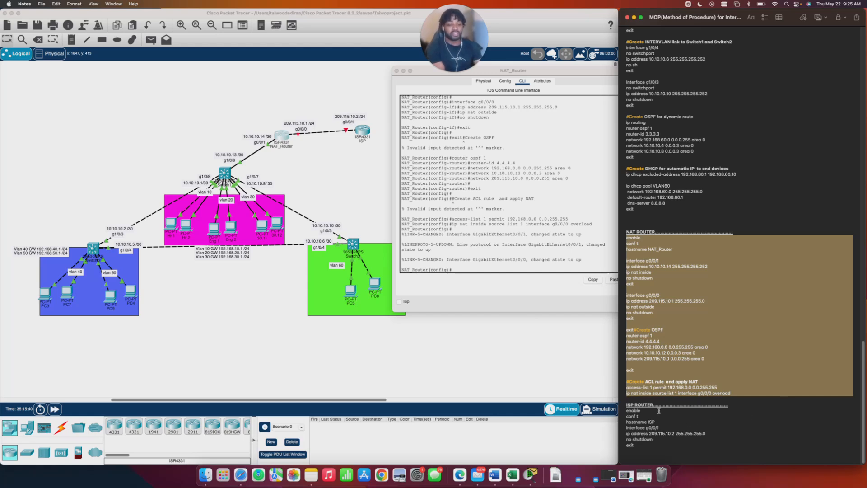
pyautogui.click(627, 404)
pyautogui.moveTo(627, 404); pyautogui.dragTo(669, 433)
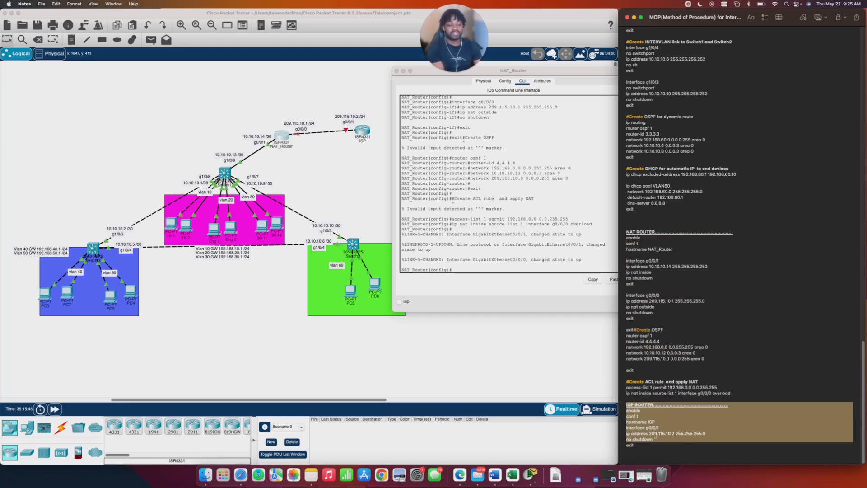
pyautogui.click(654, 436)
pyautogui.moveTo(649, 433); pyautogui.dragTo(707, 433)
# Copy the note's ISP ROUTER commands from enable through exit
pyautogui.click(627, 410)
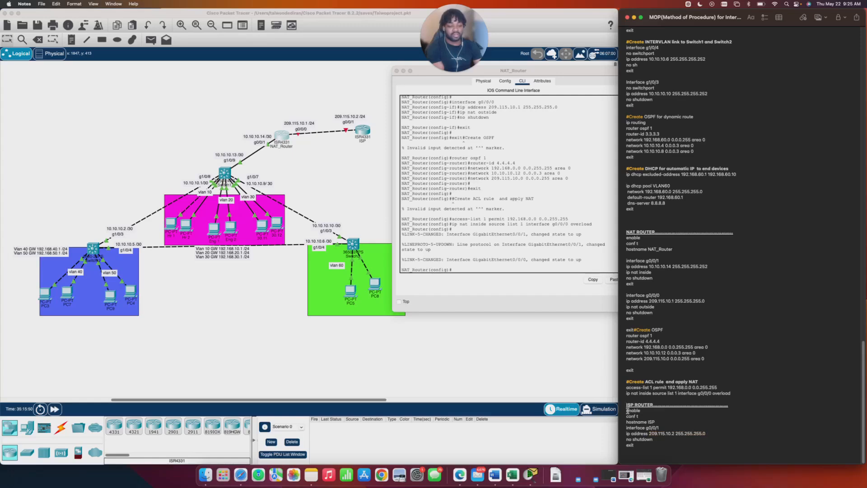
pyautogui.moveTo(627, 410); pyautogui.dragTo(654, 445)
pyautogui.rightClick(654, 445)
pyautogui.click(652, 293)
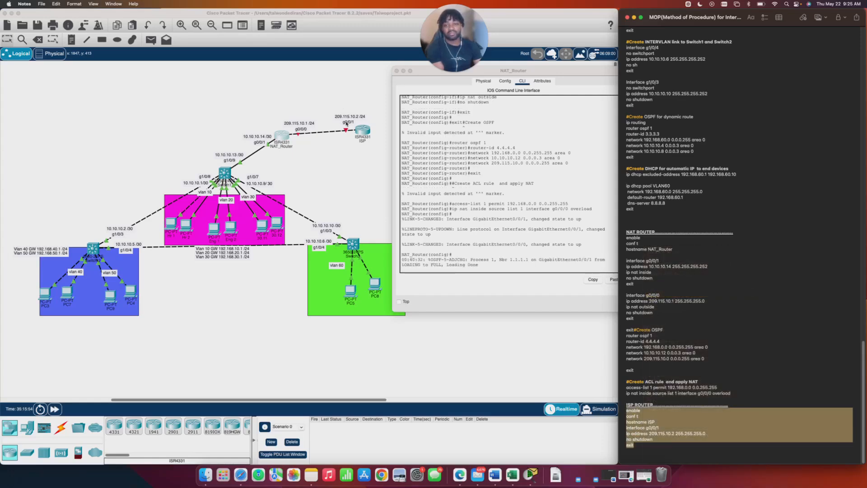
# Paste the copied commands into the ISP router's command line, setting hostname ISP and enabling g0/0/1 with 209.115.10.2 255.255.255.0
pyautogui.click(363, 131)
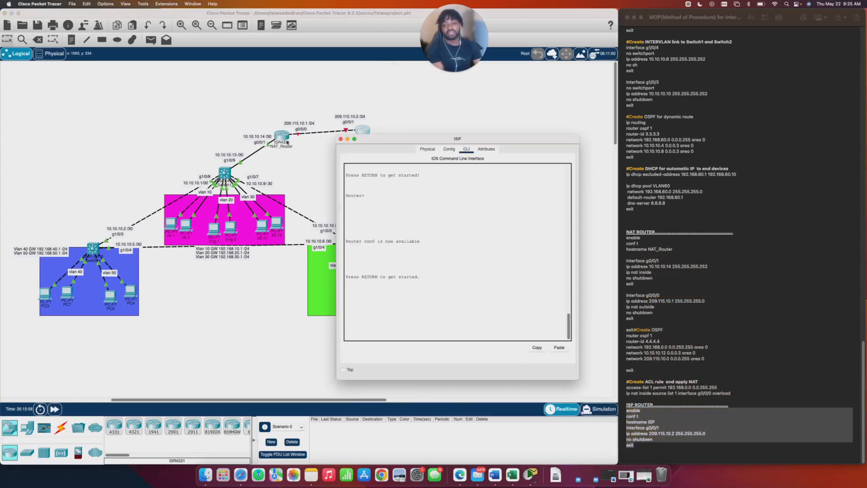
pyautogui.press('Return')
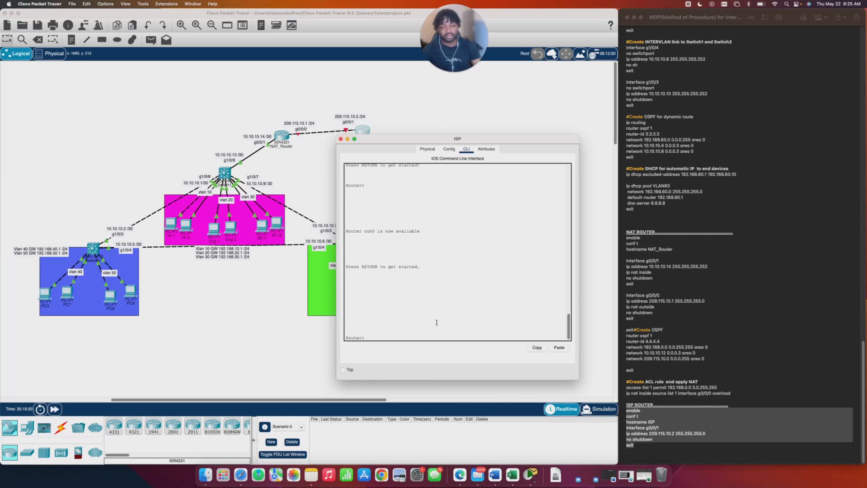
pyautogui.rightClick(376, 333)
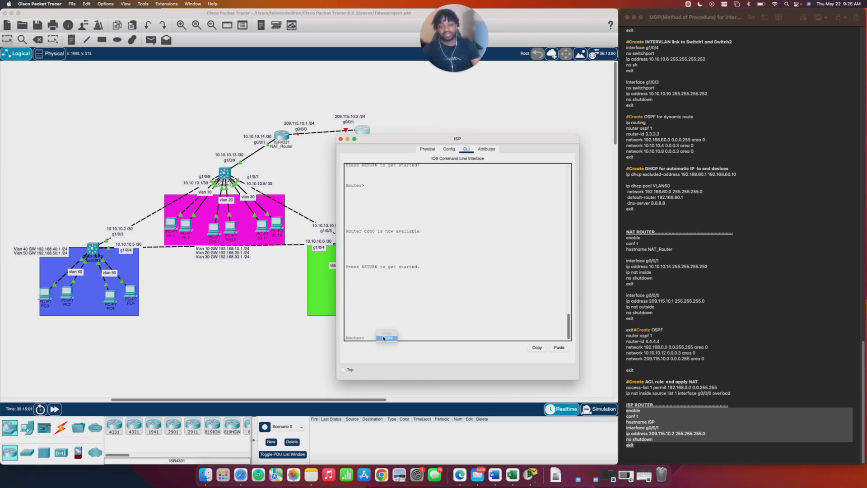
pyautogui.click(385, 337)
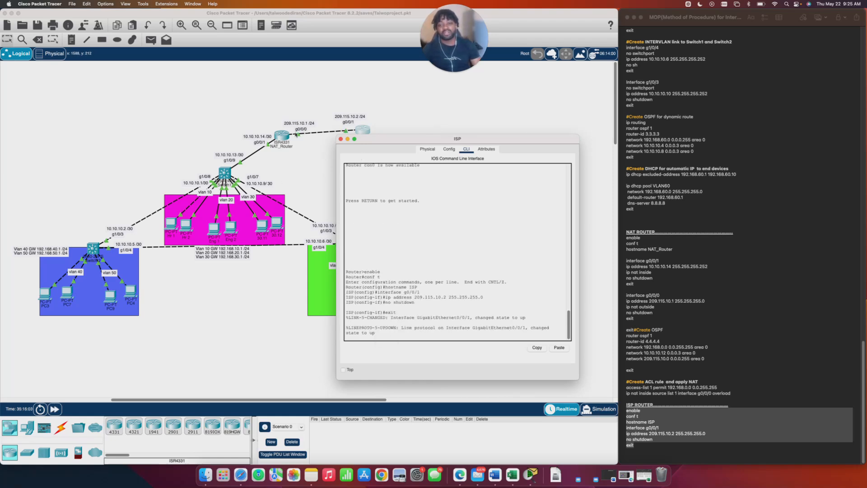
pyautogui.press('Return')
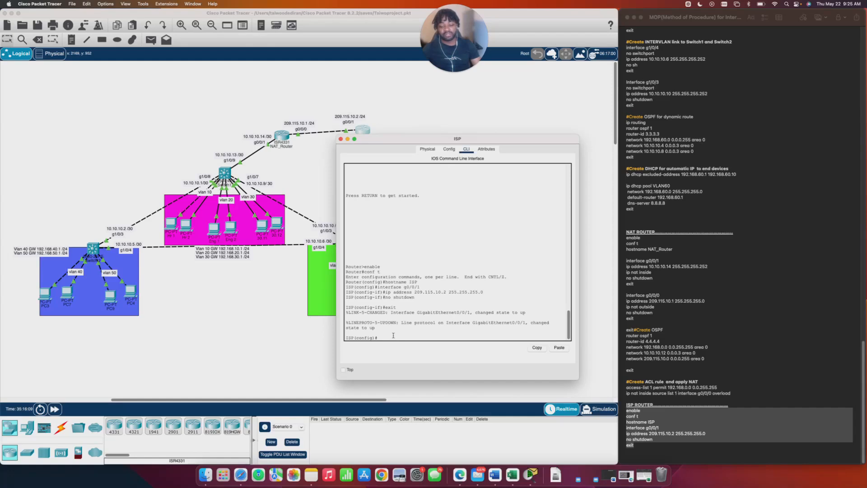
# Leave configuration mode on the ISP router, run show ip interface brief and highlight the address of GigabitEthernet0/0/1
pyautogui.write('ex')
pyautogui.press('Return')
pyautogui.write('sh')
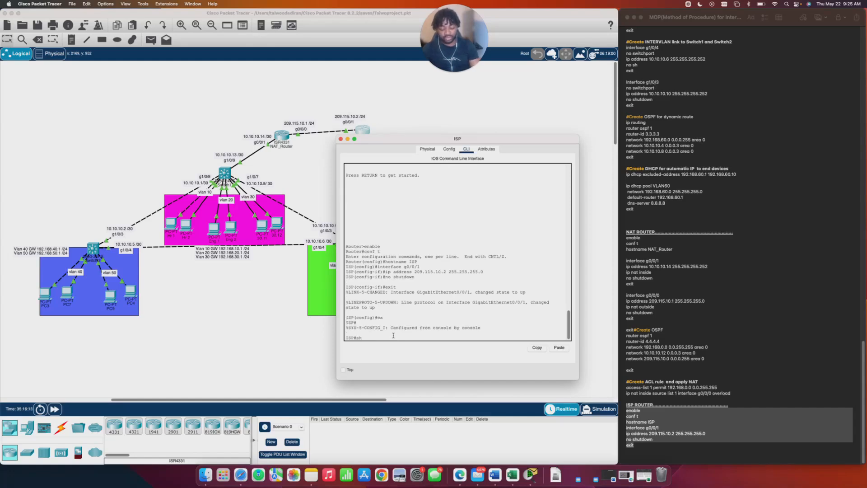
pyautogui.write('ow ip interface brief')
pyautogui.press('Return')
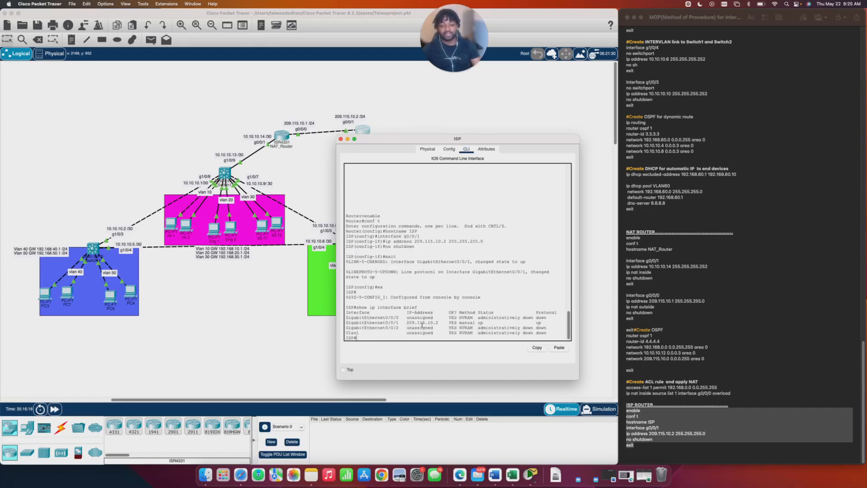
pyautogui.moveTo(403, 322); pyautogui.dragTo(437, 324)
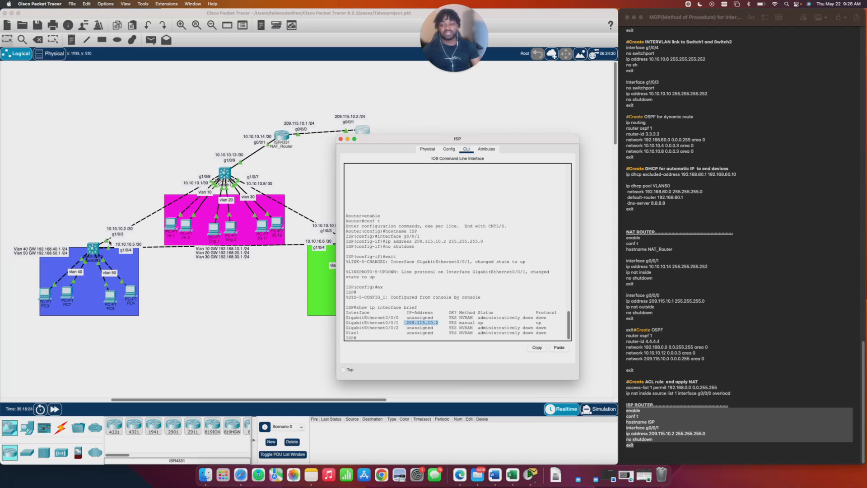
# Enter privileged mode on Switch1, check its interface addresses and states with show ip int bri, and close its window
pyautogui.click(242, 176)
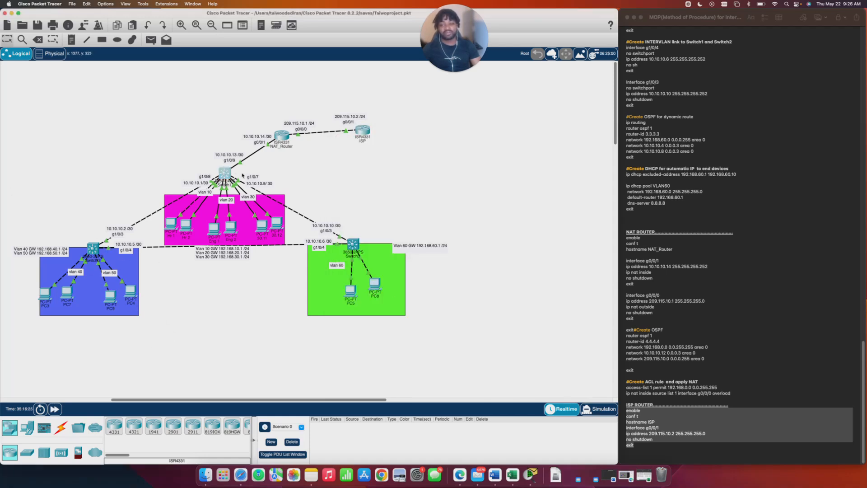
pyautogui.click(448, 320)
pyautogui.press('Return')
pyautogui.write('en')
pyautogui.press('Return')
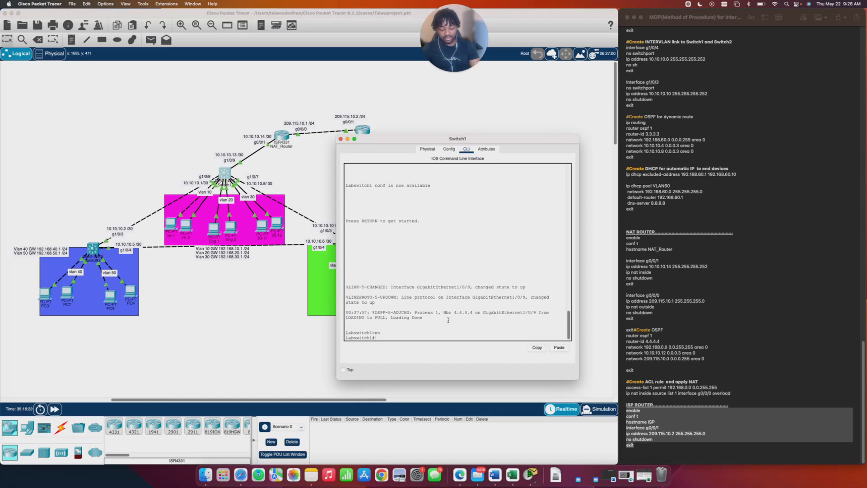
pyautogui.write('sho')
pyautogui.write('w ip i')
pyautogui.write('nt br')
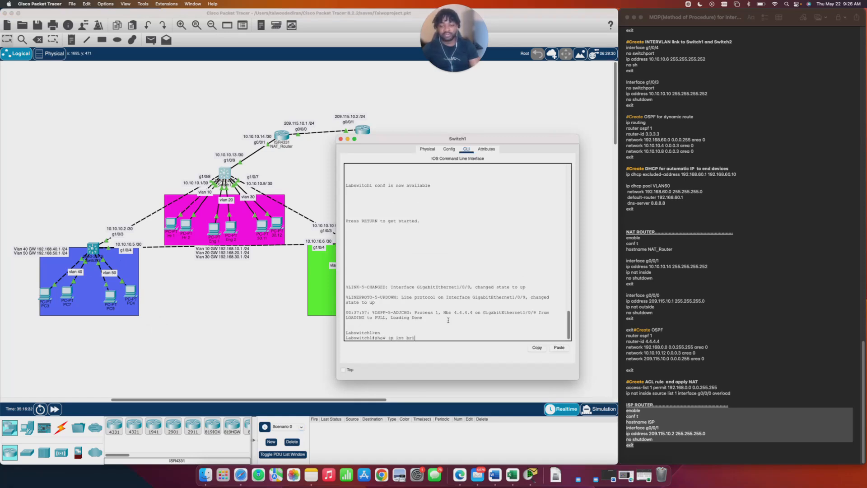
pyautogui.write('i')
pyautogui.press('Return')
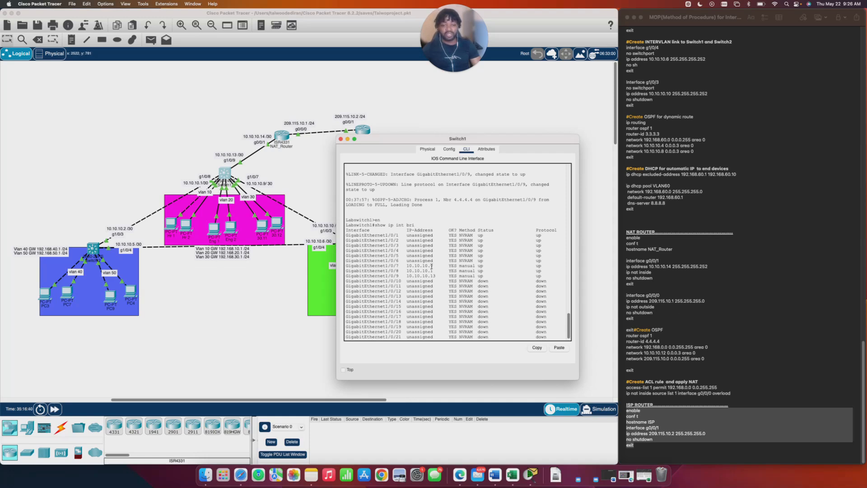
pyautogui.moveTo(433, 137); pyautogui.dragTo(527, 105)
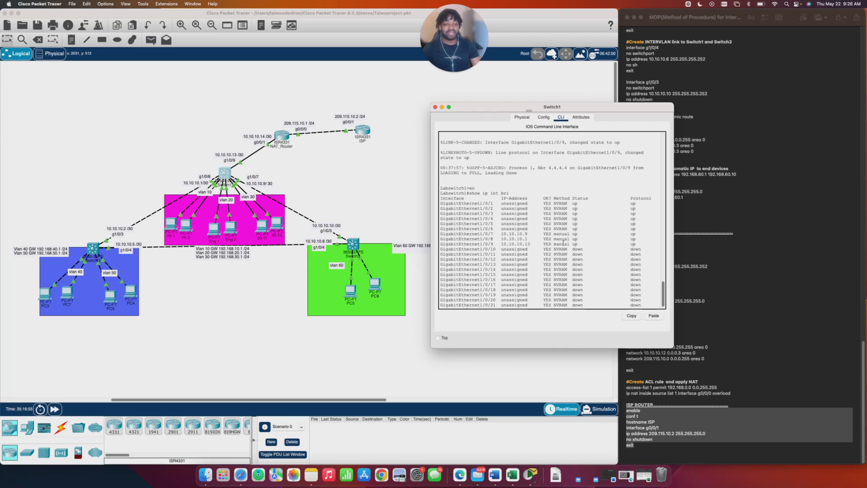
pyautogui.click(435, 107)
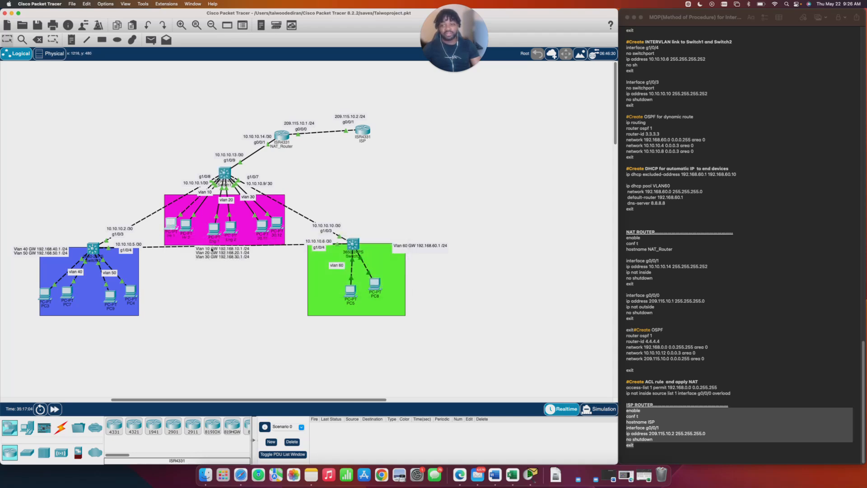
# Switch the PC Hr 1's IPv4 gateway and DNS setting to DHCP and check the addressing on its FastEthernet0
pyautogui.click(170, 225)
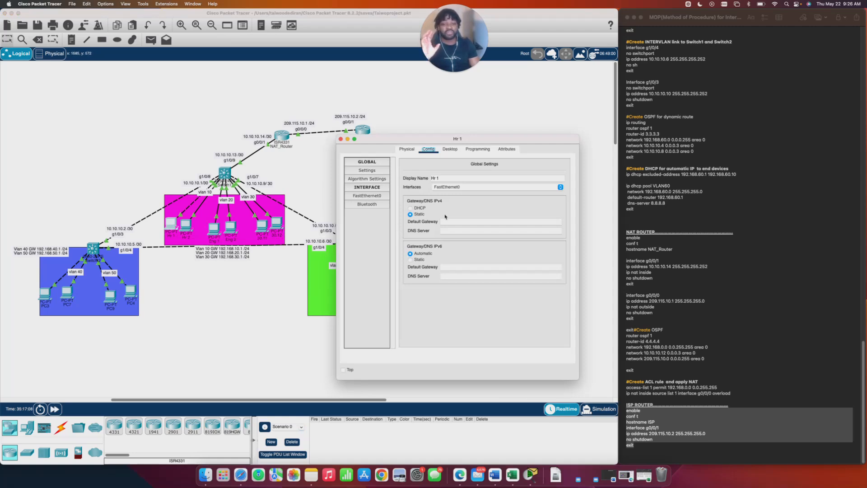
pyautogui.click(410, 209)
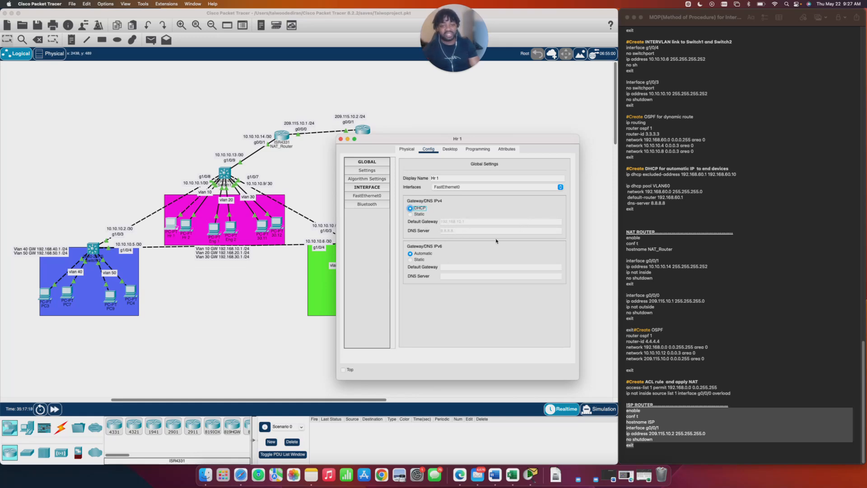
pyautogui.click(377, 196)
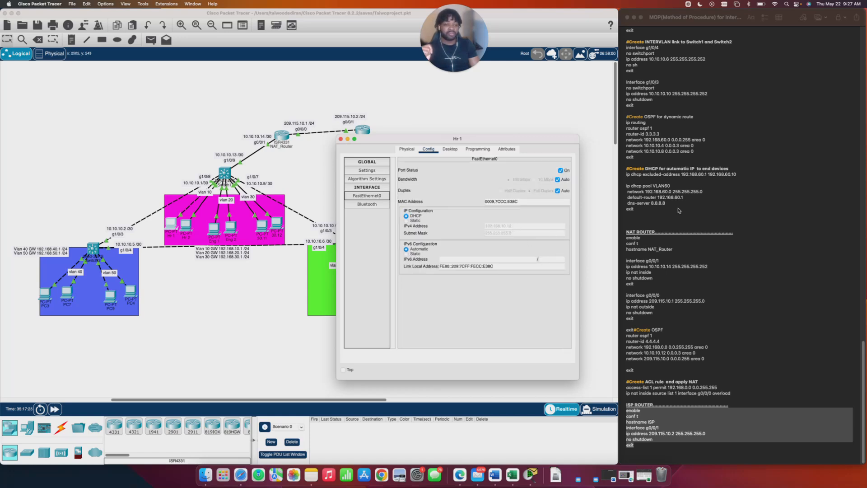
# Review Switch1's DHCP excluded addresses and the VLAN10, VLAN20 and VLAN30 pools in the note
pyautogui.scroll(1, 679, 210)
pyautogui.scroll(15, 673, 186)
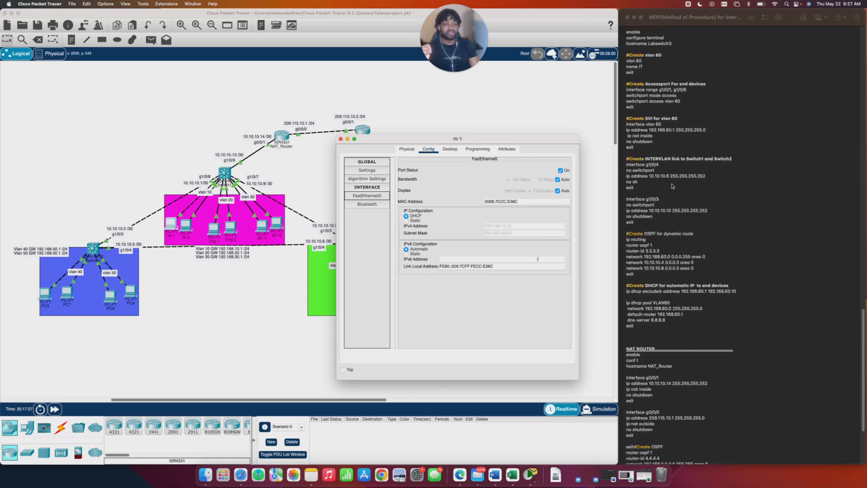
pyautogui.scroll(15, 675, 185)
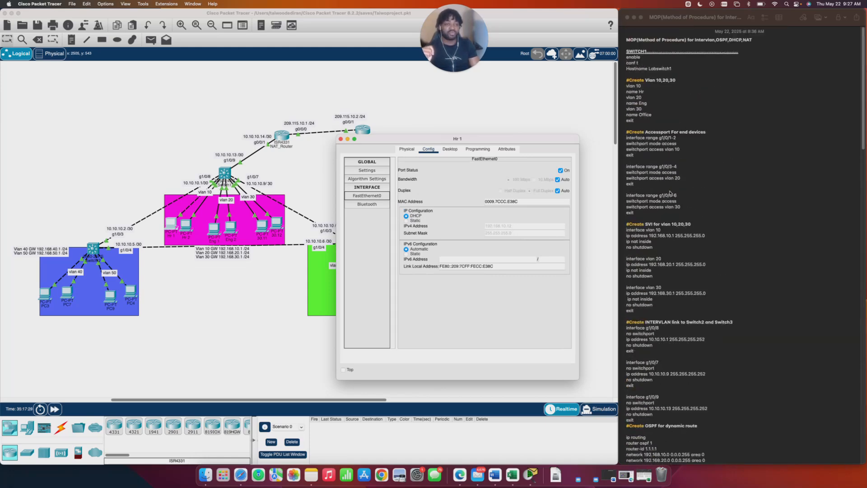
pyautogui.scroll(-2, 691, 226)
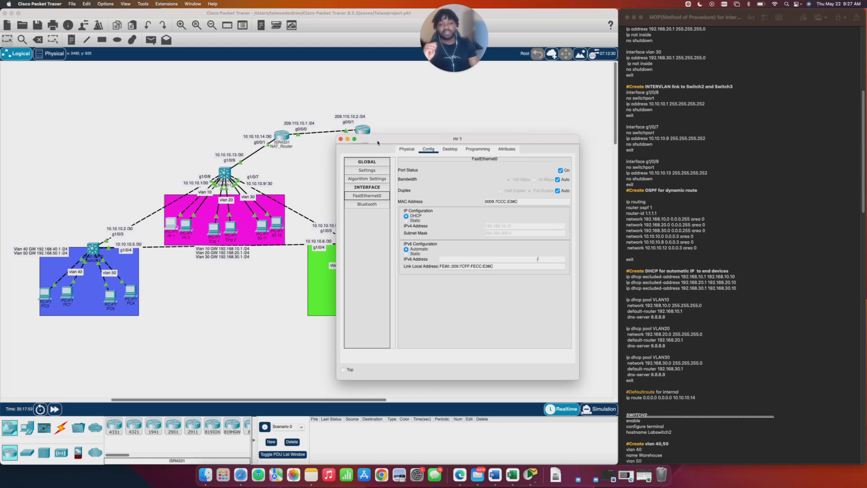
# Ping the ISP router address 209.115.10.2 from Hr 1's command prompt
pyautogui.click(450, 149)
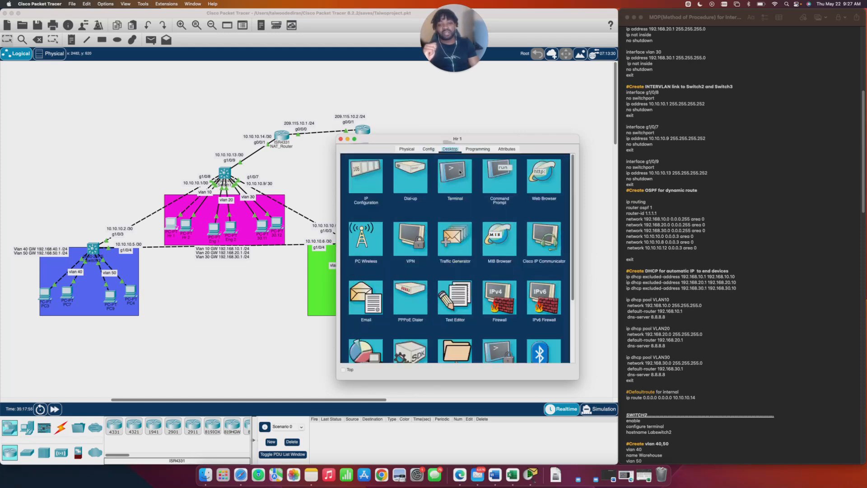
pyautogui.click(505, 178)
pyautogui.press('Return')
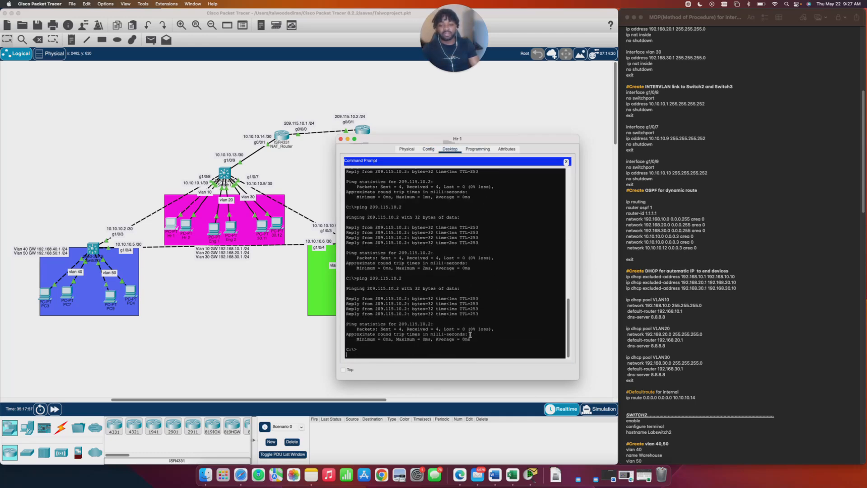
pyautogui.press('Return')
pyautogui.press('Return')
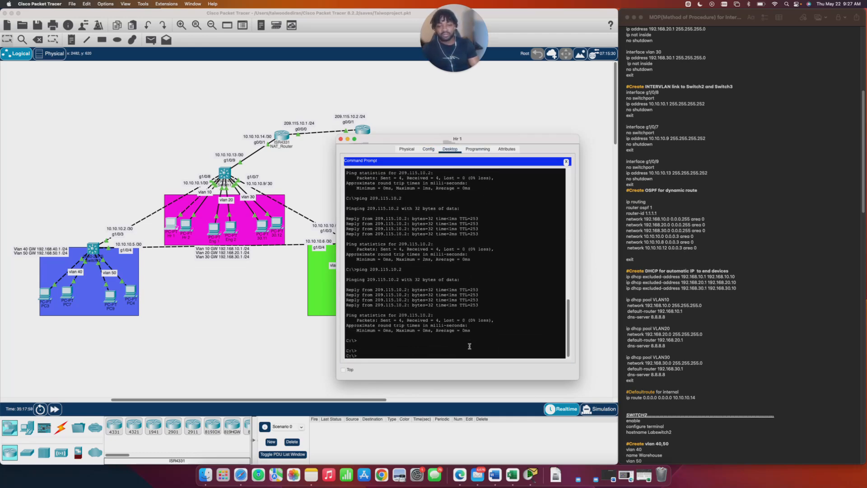
pyautogui.write('ping 209.115.10.2')
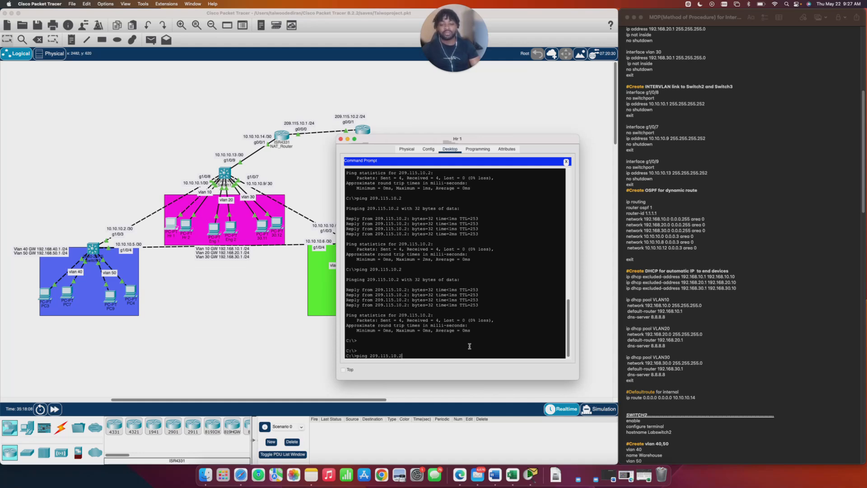
pyautogui.press('Return')
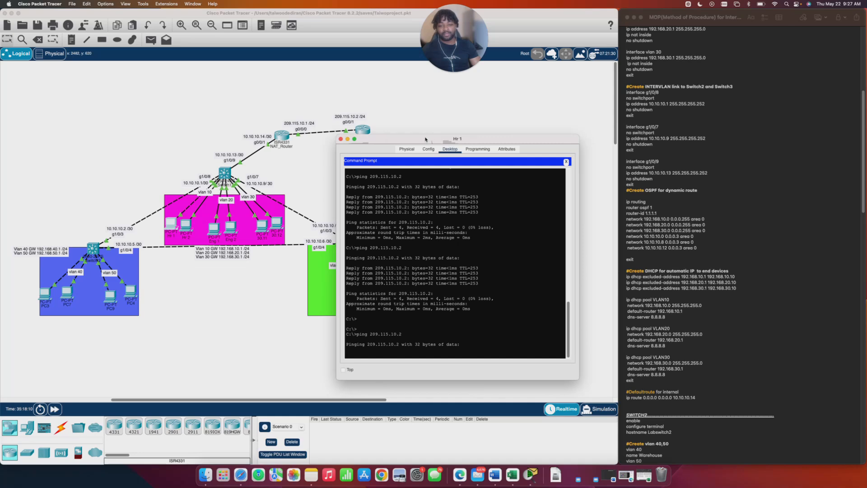
# Move the Hr 1 window off the topology, repeat the ping to 209.115.10.2, and close the window
pyautogui.moveTo(425, 140); pyautogui.dragTo(438, 109)
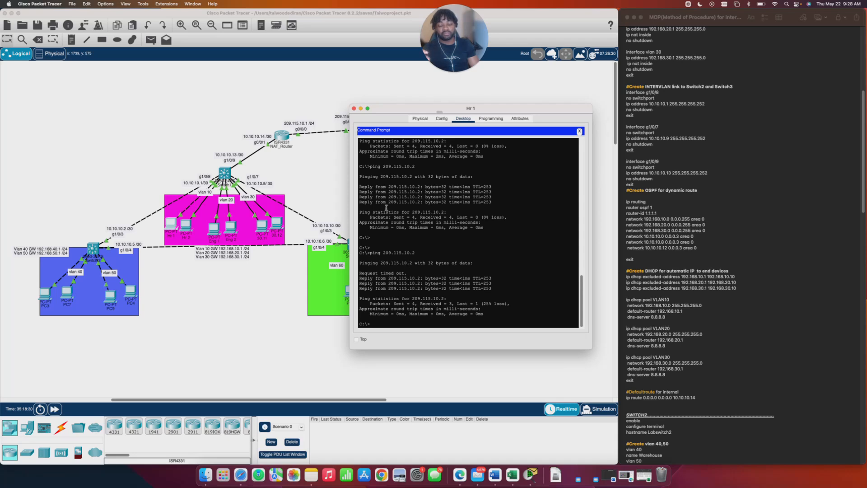
pyautogui.press('Up')
pyautogui.press('Return')
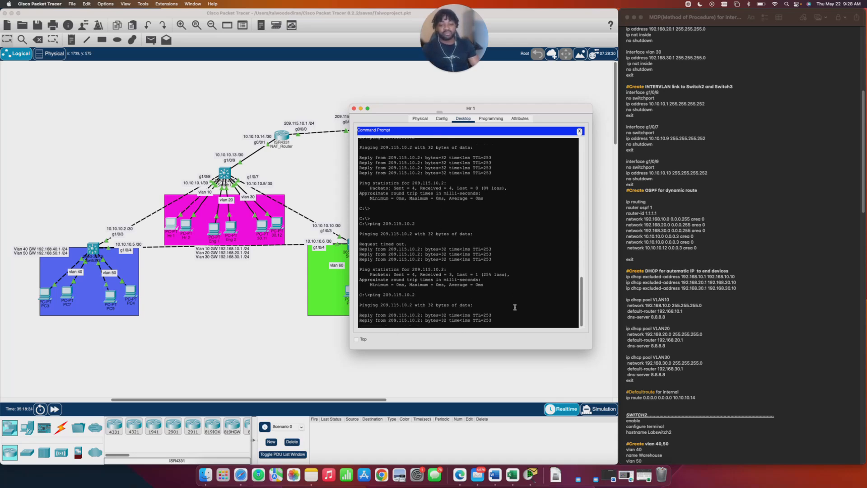
pyautogui.click(354, 109)
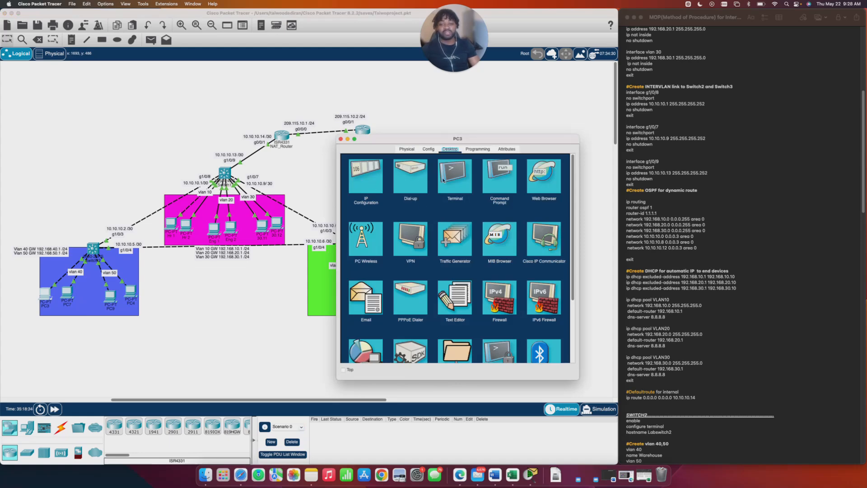
# Ping 209.115.10.2 from PC3's command prompt and close the PC3 window
pyautogui.click(406, 149)
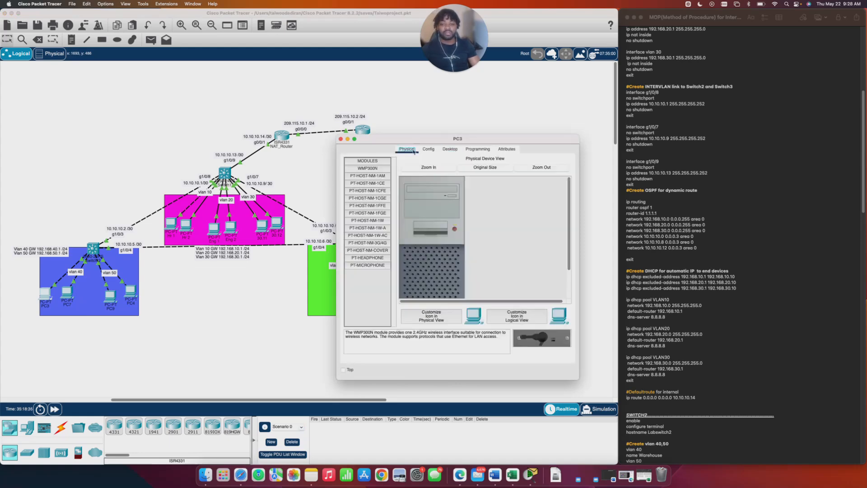
pyautogui.click(449, 149)
pyautogui.click(486, 180)
pyautogui.scroll(-5, 472, 256)
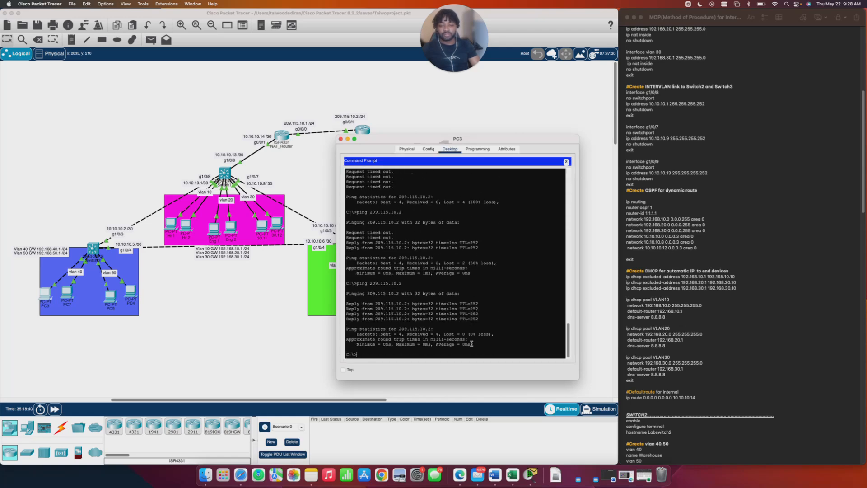
pyautogui.press('Up')
pyautogui.press('Return')
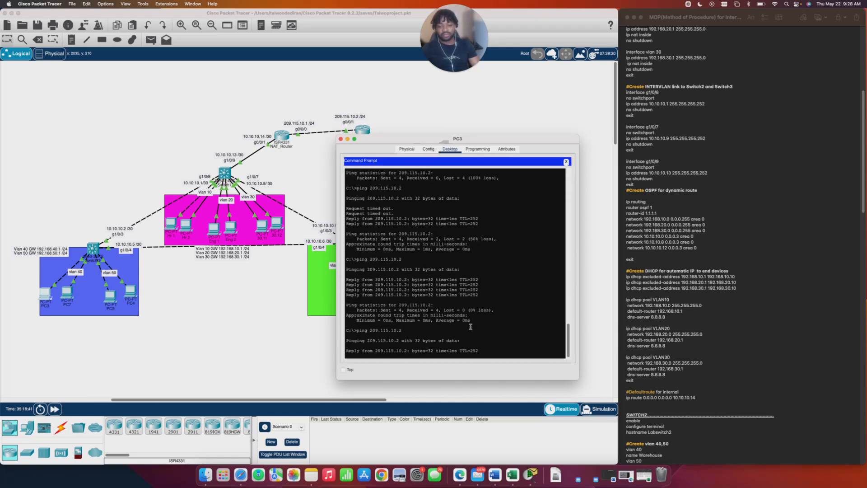
pyautogui.click(340, 140)
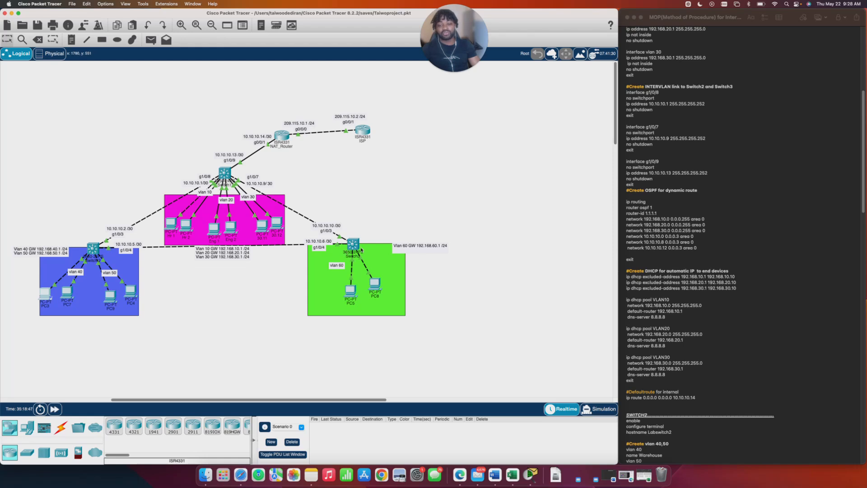
# Test Switch 2's route to the VLAN 30 gateway by running do ping 192.168.30.1 in its CLI
pyautogui.click(94, 248)
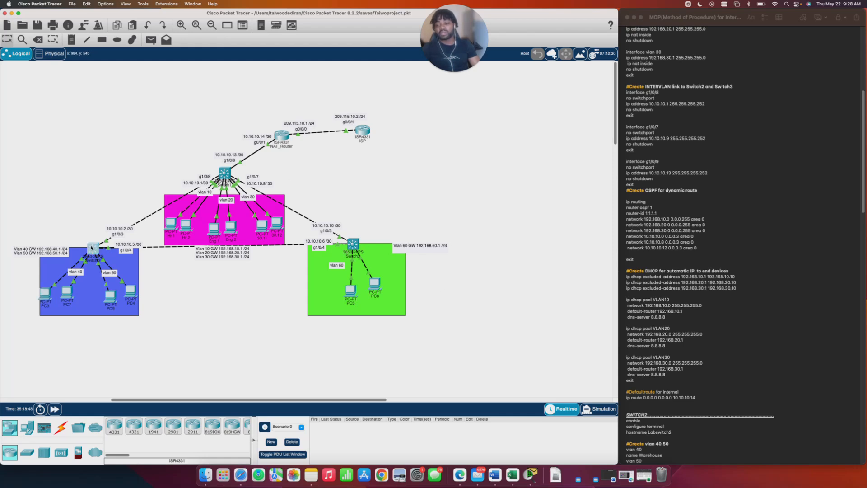
pyautogui.moveTo(434, 274); pyautogui.dragTo(482, 279)
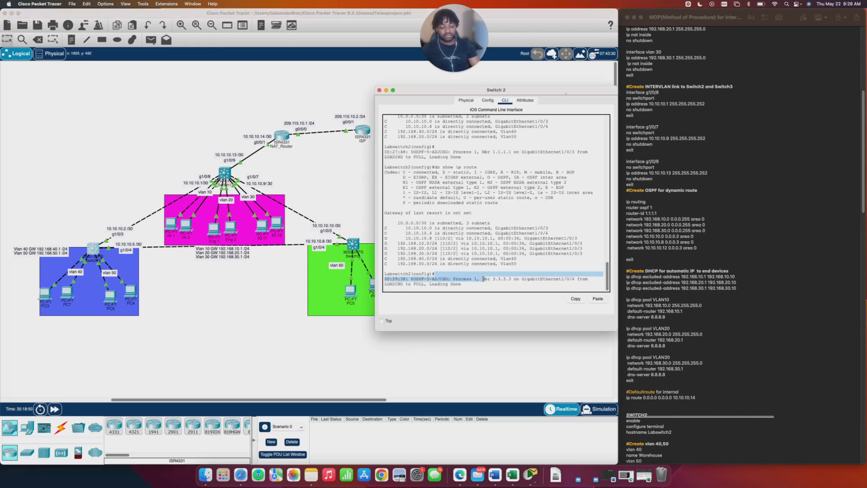
pyautogui.press('Return')
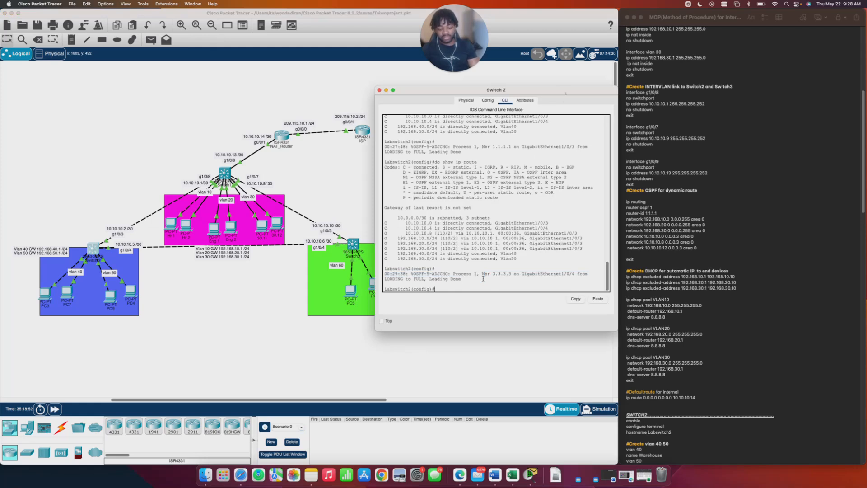
pyautogui.write('do ping')
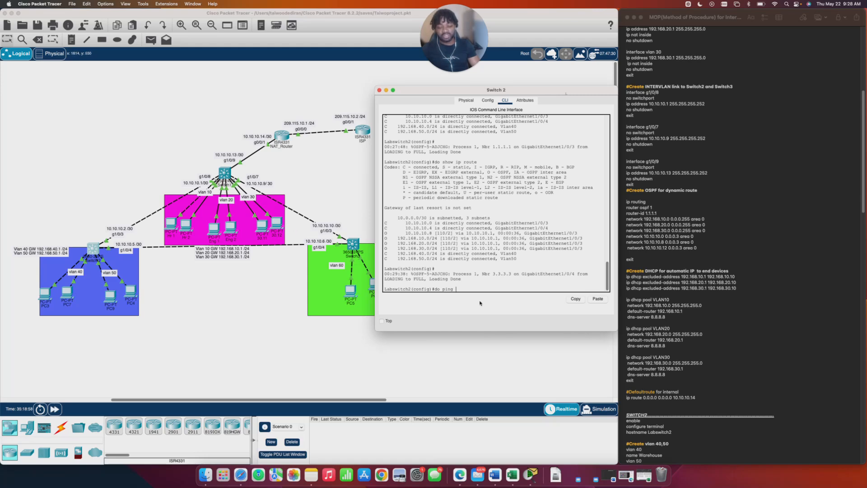
pyautogui.write('192.168.30.1')
pyautogui.press('Return')
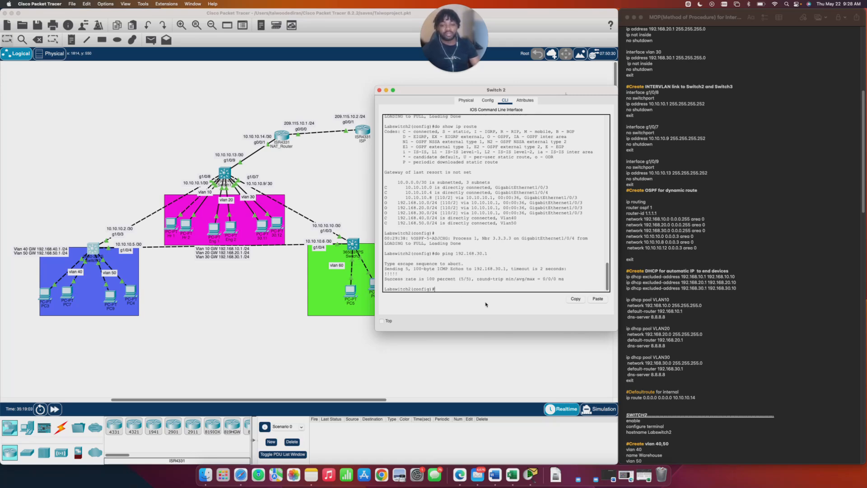
# Test Switch3's route to the VLAN 50 gateway with do ping 192.168.50.1 and close its window
pyautogui.click(353, 244)
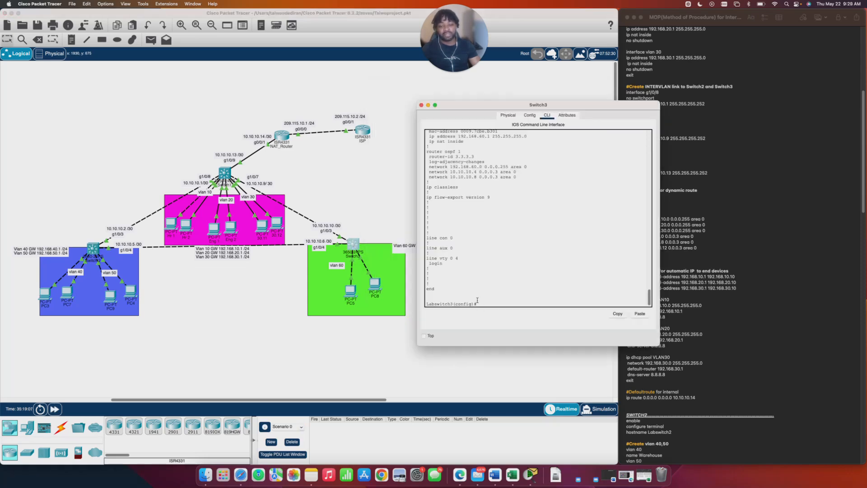
pyautogui.write('do ping ')
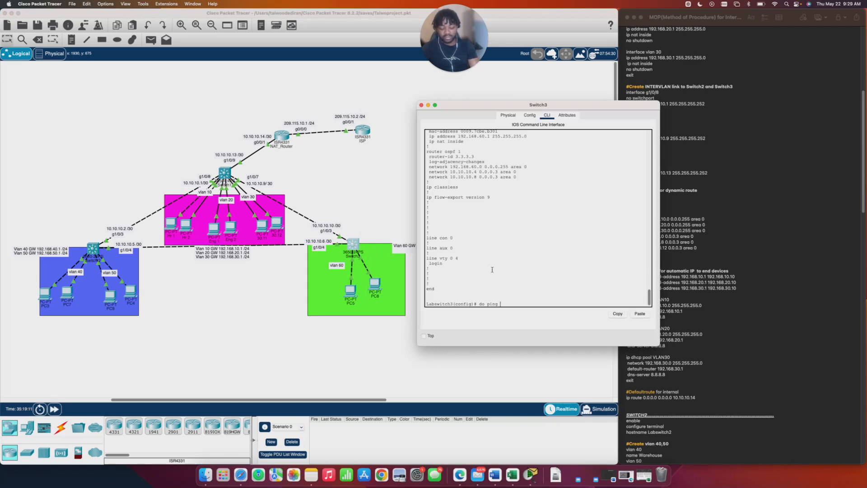
pyautogui.write('192.168.50.1')
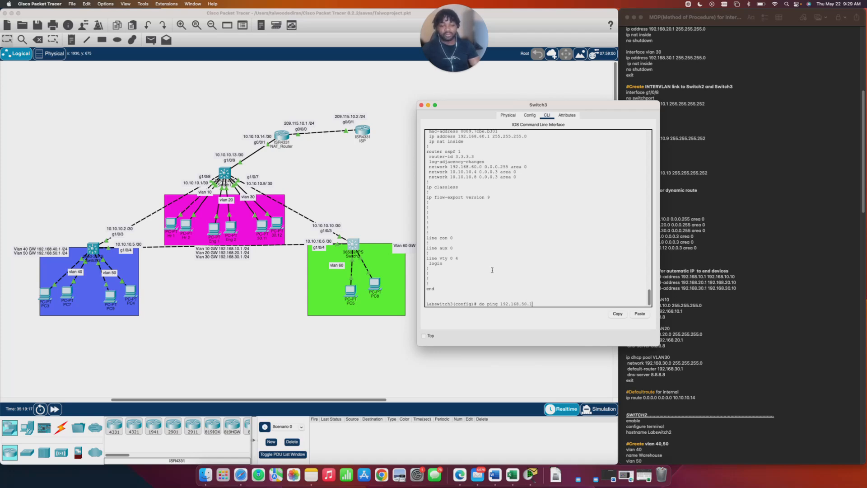
pyautogui.press('Return')
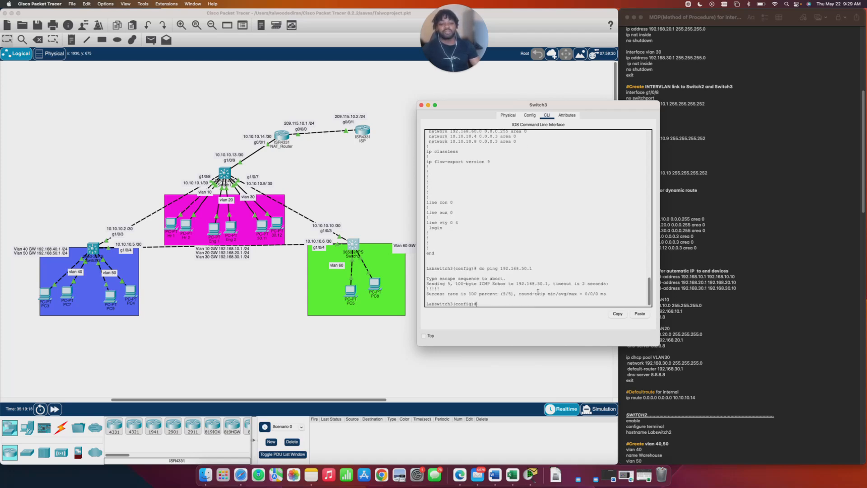
pyautogui.click(421, 105)
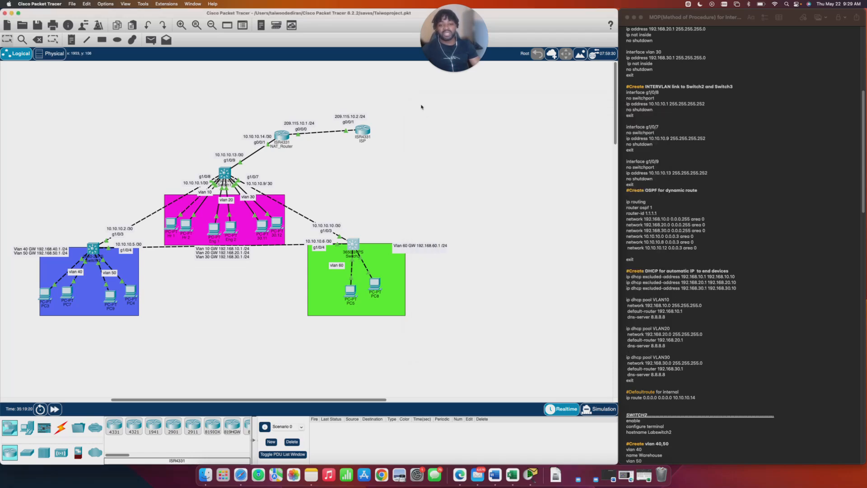
# Go through the rest of the MOP note down to the NAT router and ISP router sections
pyautogui.scroll(-5, 669, 334)
pyautogui.scroll(-10, 669, 334)
pyautogui.scroll(-4, 680, 340)
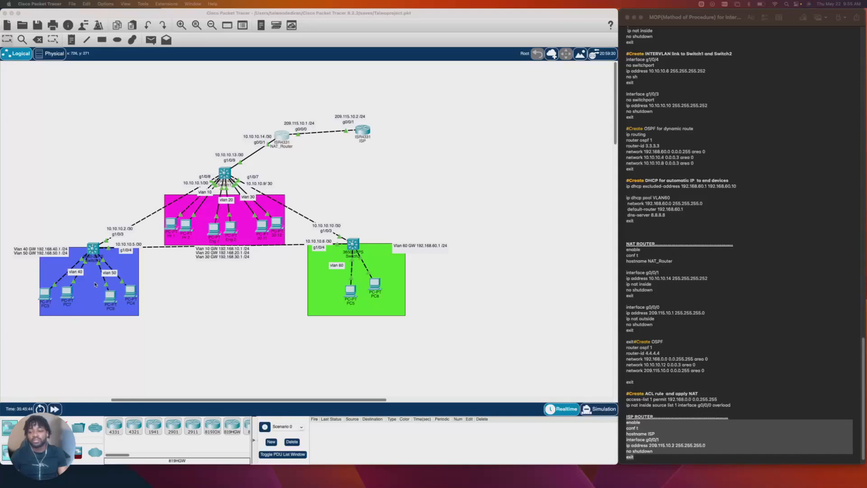
# Reopen PC3's command prompt, rerun the ping to 209.115.10.2, and return to the topology
pyautogui.click(44, 297)
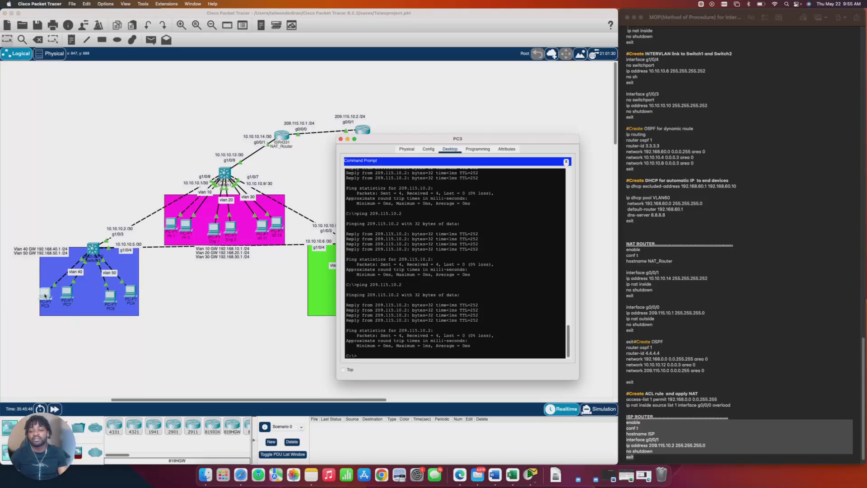
pyautogui.scroll(-1, 413, 338)
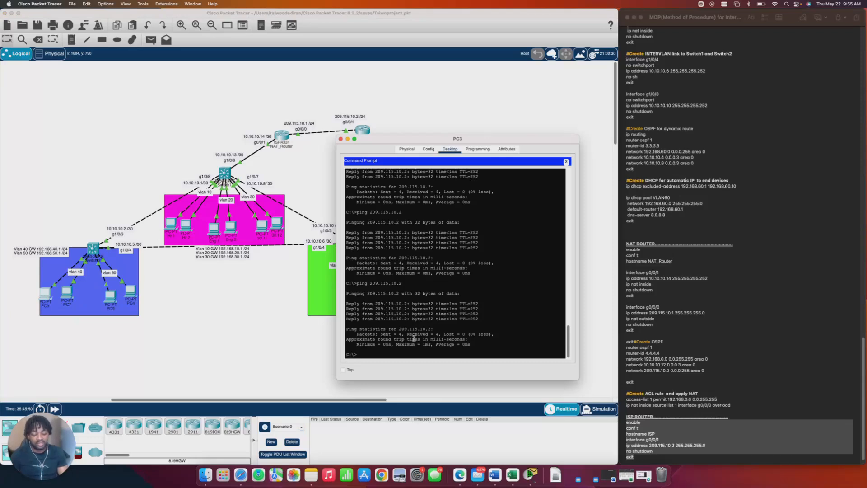
pyautogui.press('Up')
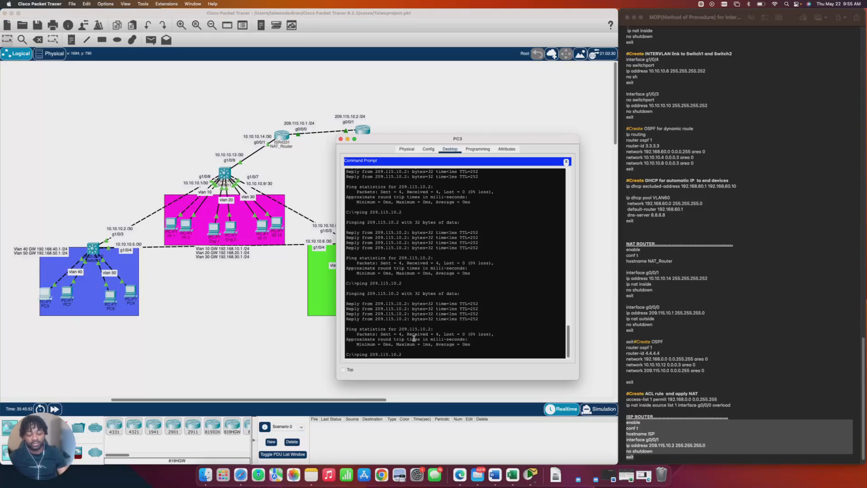
pyautogui.press('Return')
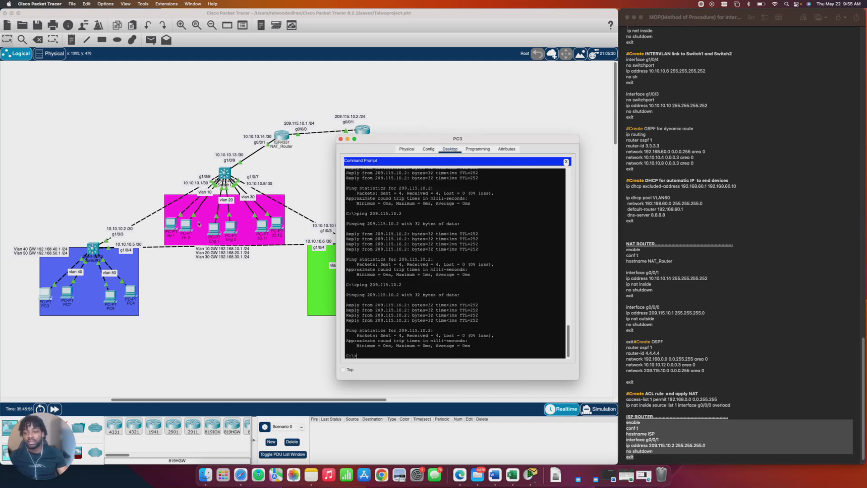
pyautogui.click(188, 233)
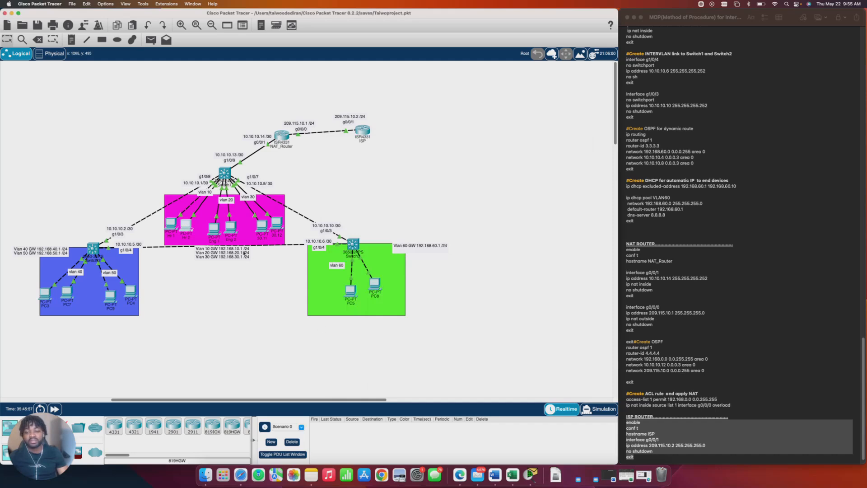
# Ping 209.115.10.2 from PC5's command prompt in VLAN 60 and close the PC5 window
pyautogui.click(322, 270)
pyautogui.click(350, 289)
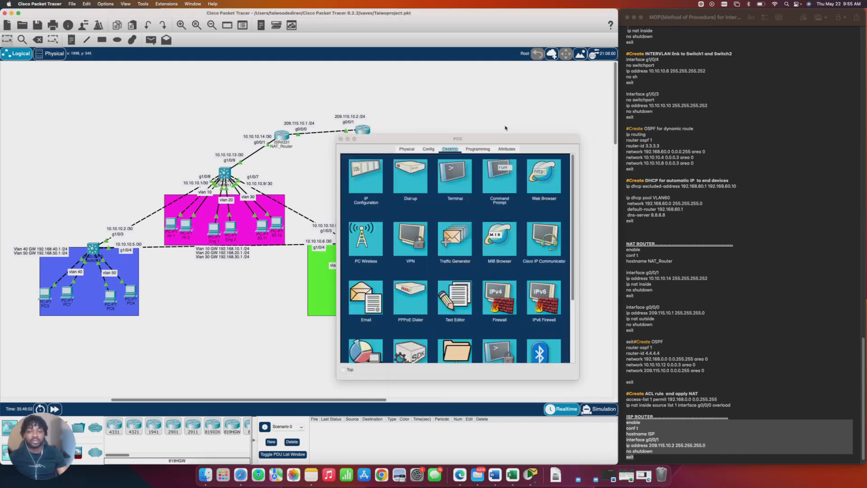
pyautogui.click(488, 189)
pyautogui.press('Up')
pyautogui.press('Return')
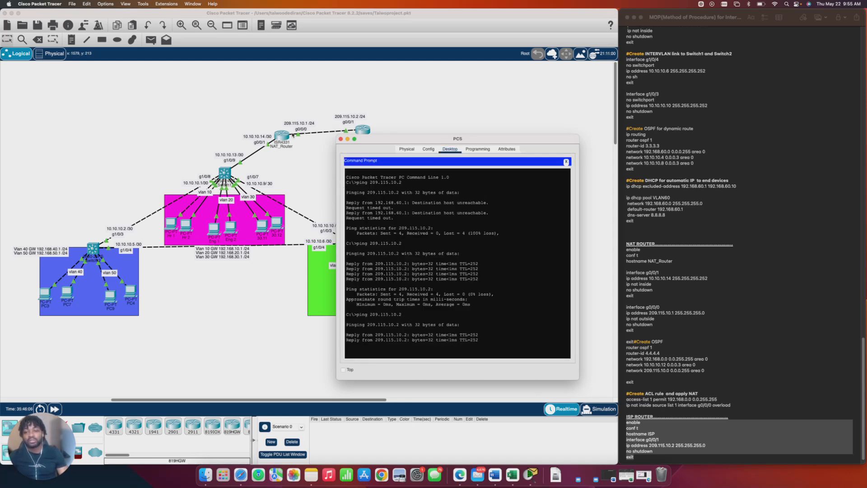
pyautogui.click(341, 138)
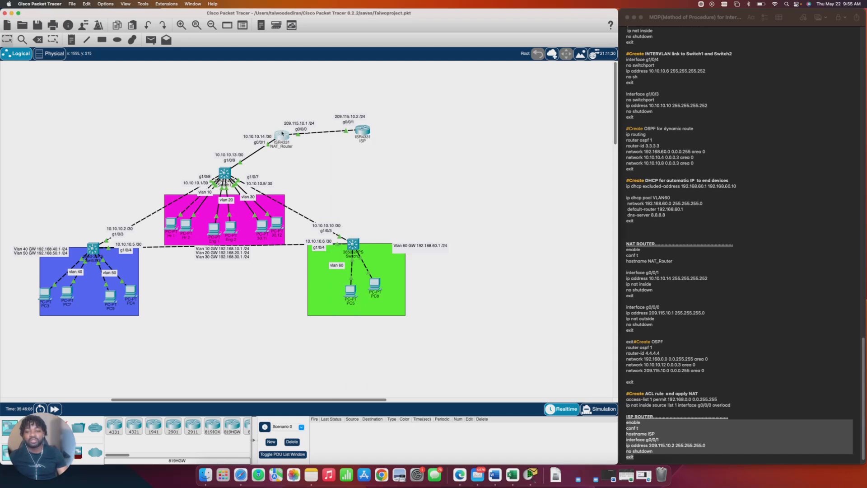
# Enter privileged mode on NAT_Router and list its NAT entries with show ip nat translation
pyautogui.click(281, 135)
pyautogui.press('Return')
pyautogui.write('en')
pyautogui.press('Return')
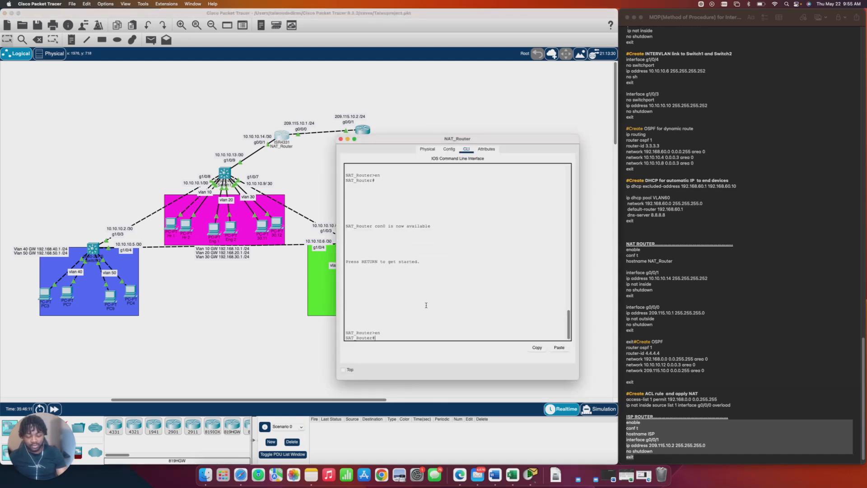
pyautogui.write('show ip nat trans')
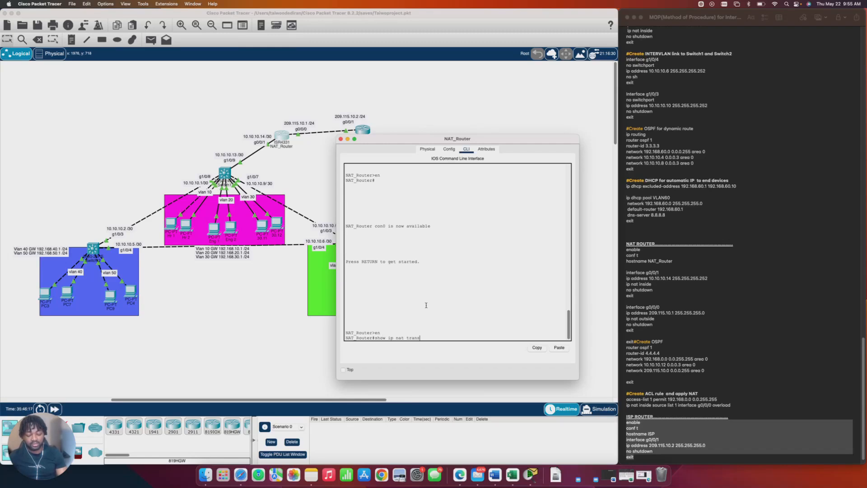
pyautogui.write('lation')
pyautogui.press('Return')
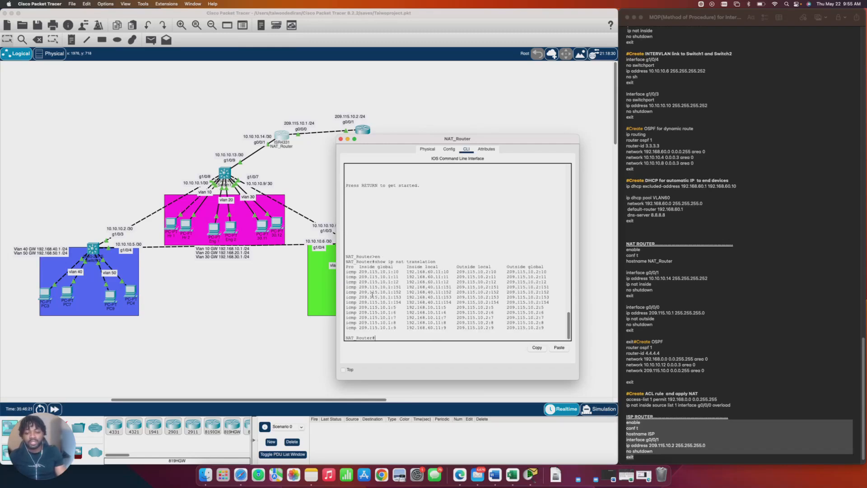